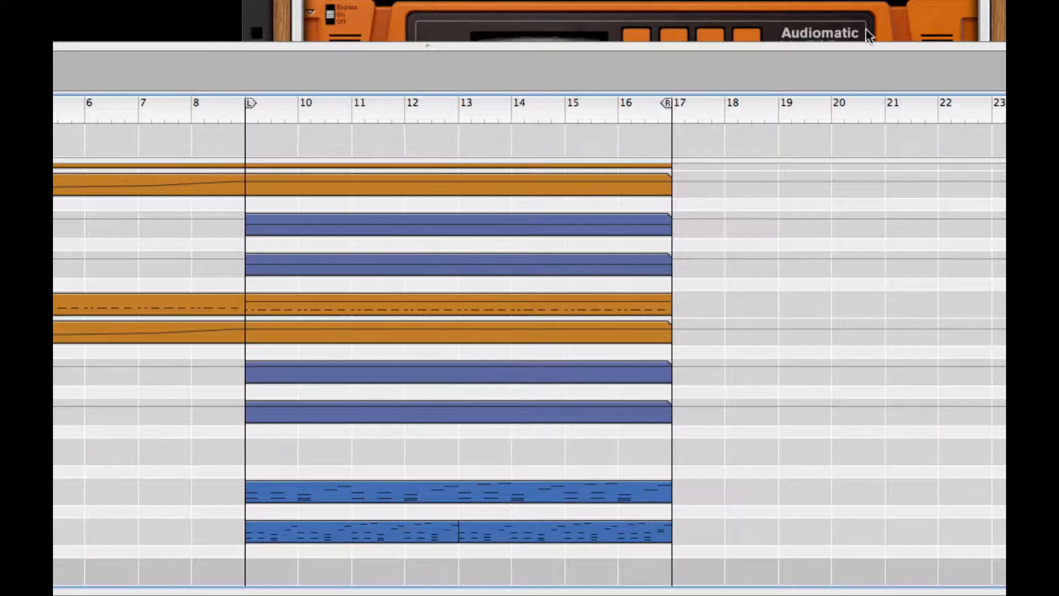
# - Enlarge the rack area and examine the Audiomatic, Echo, BV512 Vocoder and Pulveriser effects in the Combinator
pyautogui.moveTo(832, 43); pyautogui.dragTo(835, 147)
pyautogui.moveTo(428, 148); pyautogui.dragTo(427, 589)
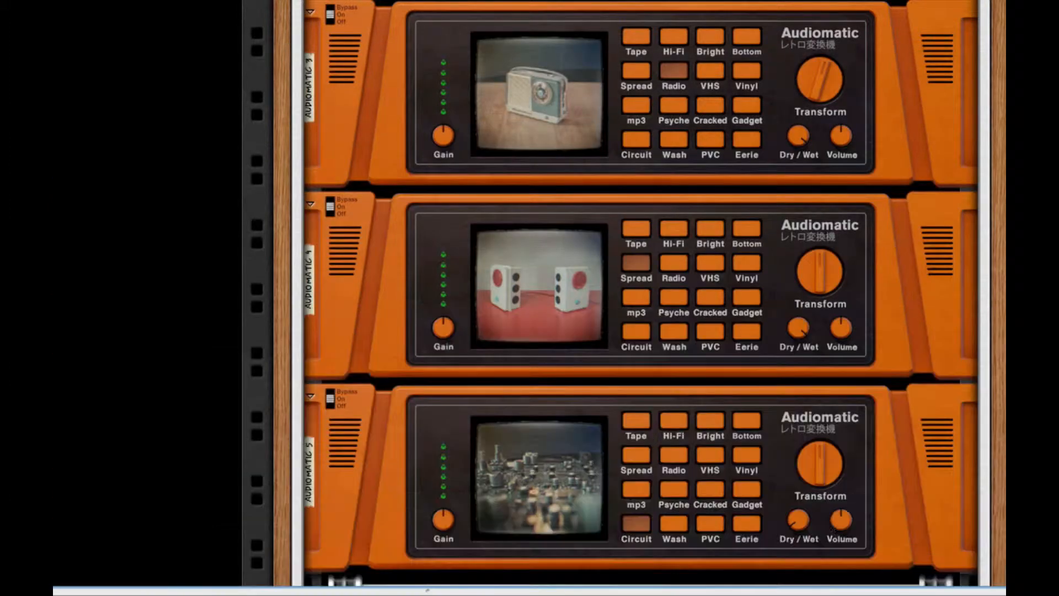
pyautogui.scroll(-8, 800, 289)
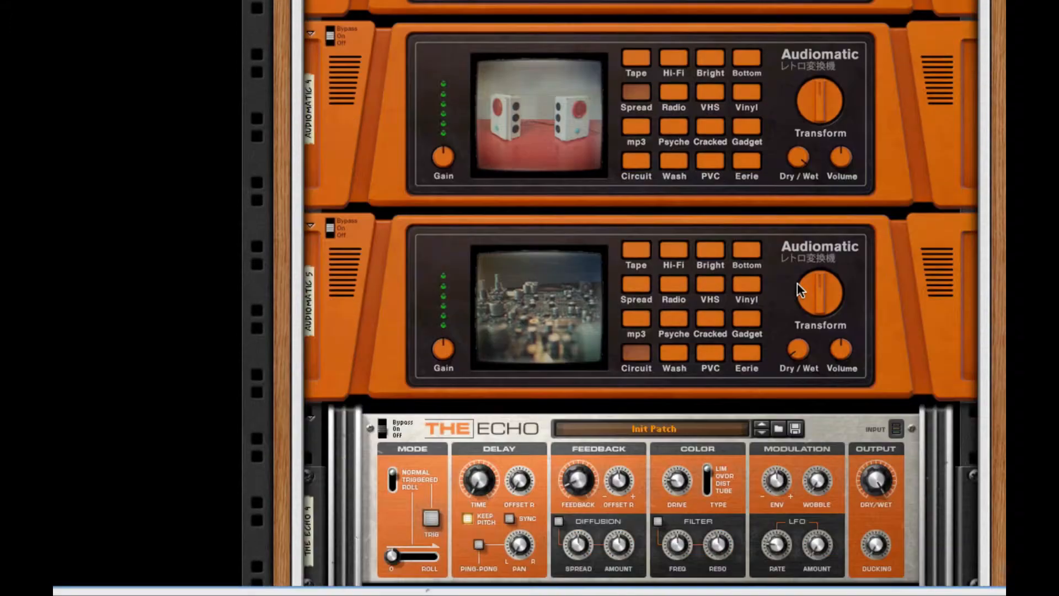
pyautogui.scroll(-3, 796, 283)
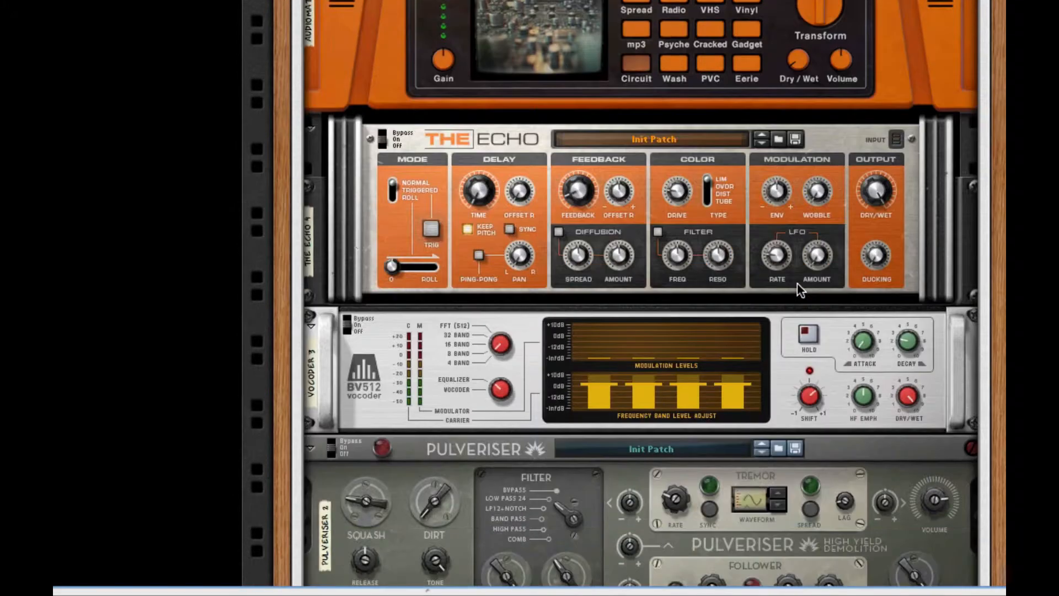
pyautogui.scroll(-6, 797, 283)
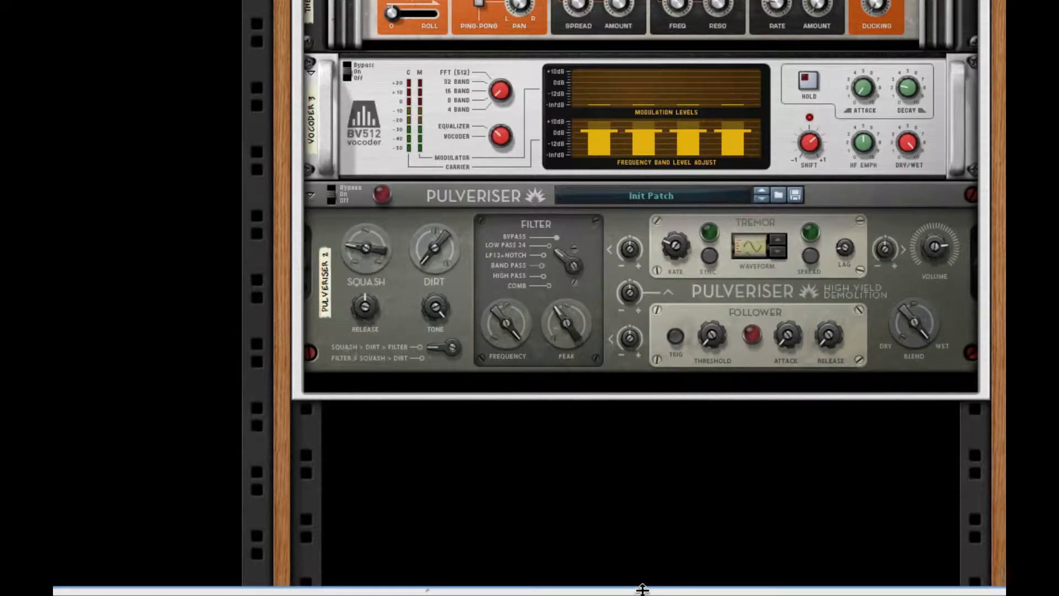
pyautogui.moveTo(640, 589); pyautogui.dragTo(677, 90)
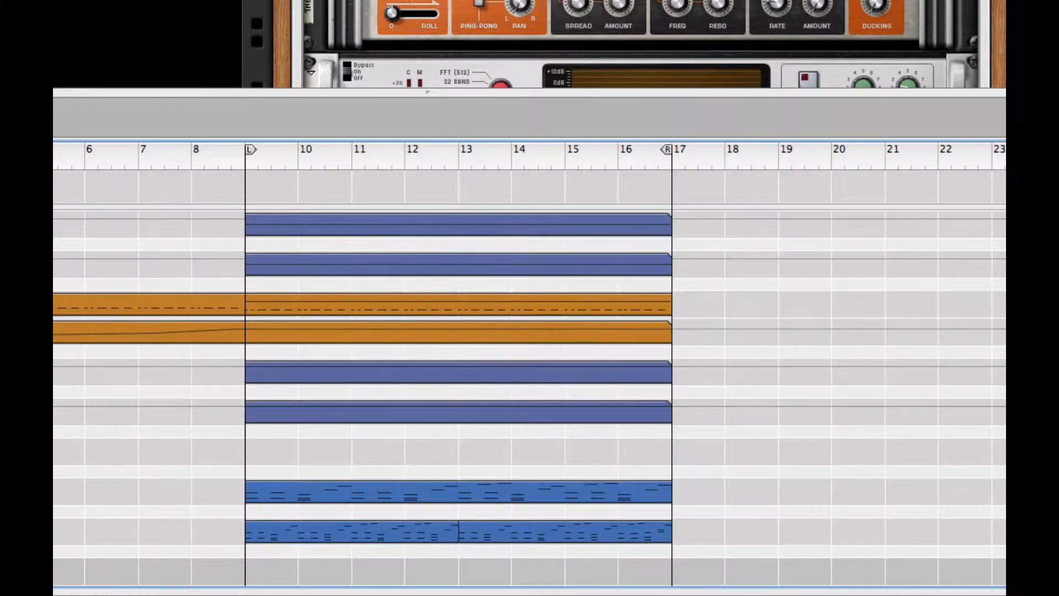
pyautogui.moveTo(428, 91); pyautogui.dragTo(428, 228)
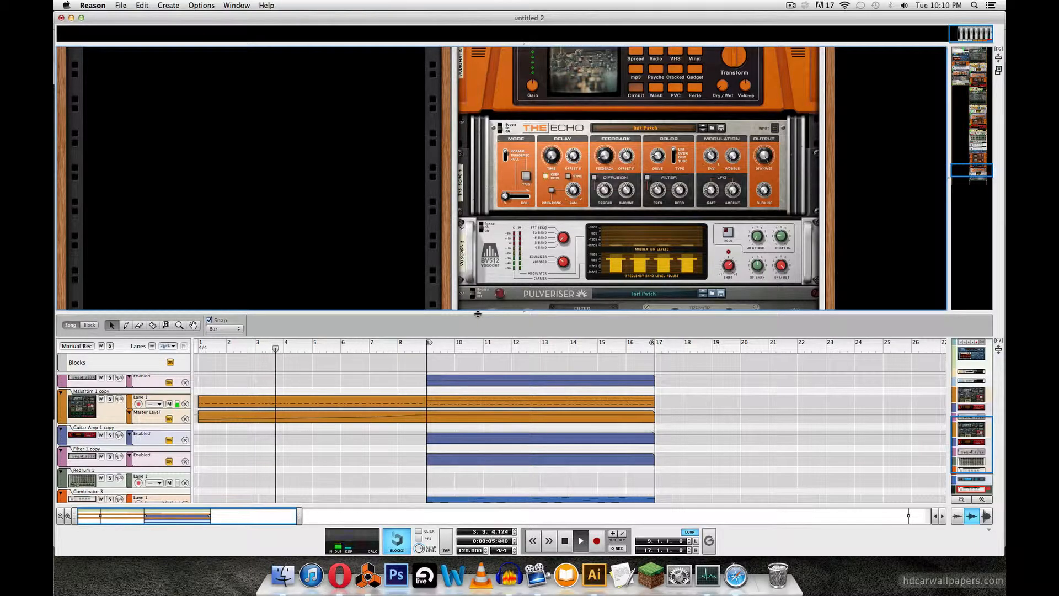
pyautogui.moveTo(478, 314); pyautogui.dragTo(483, 276)
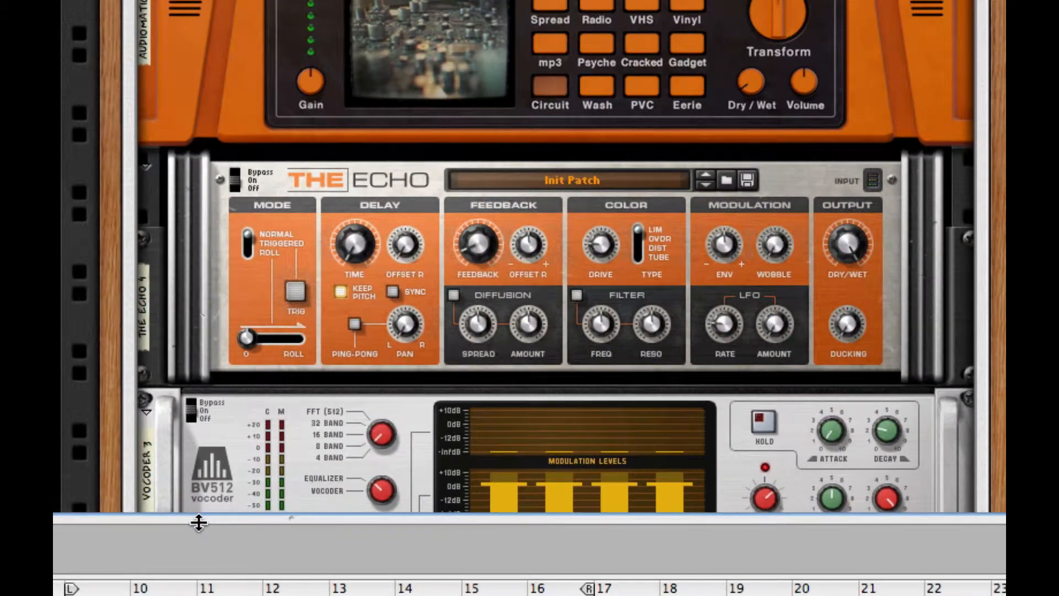
pyautogui.moveTo(199, 523); pyautogui.dragTo(200, 593)
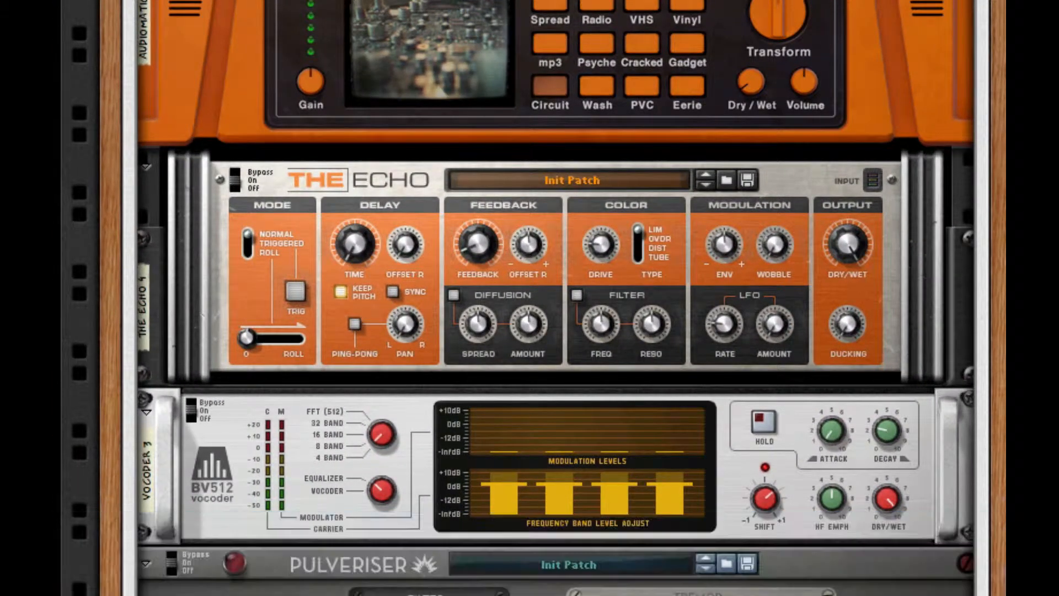
pyautogui.scroll(15, 556, 298)
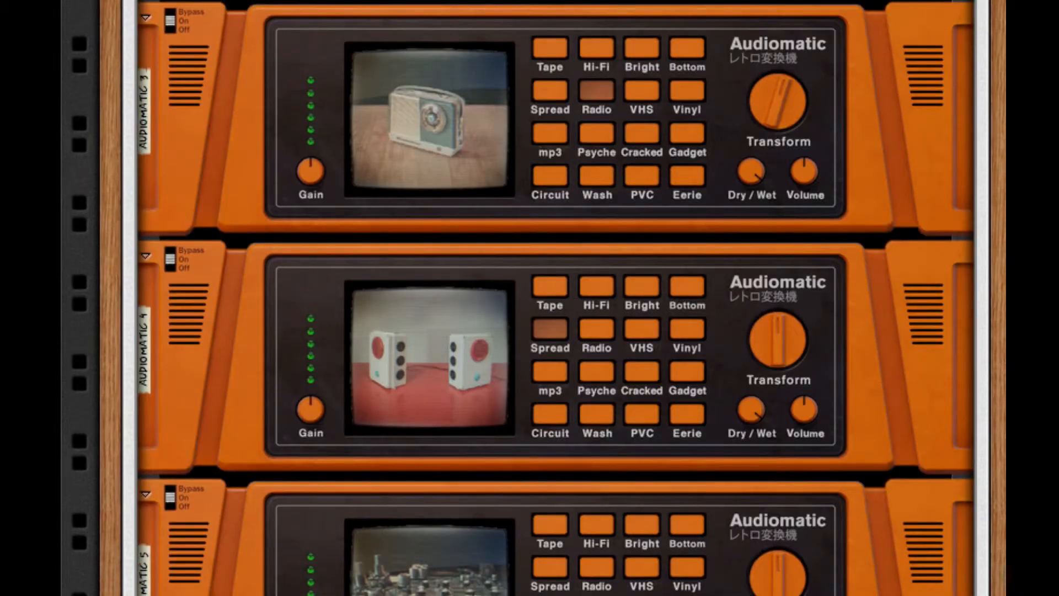
pyautogui.scroll(10, 556, 298)
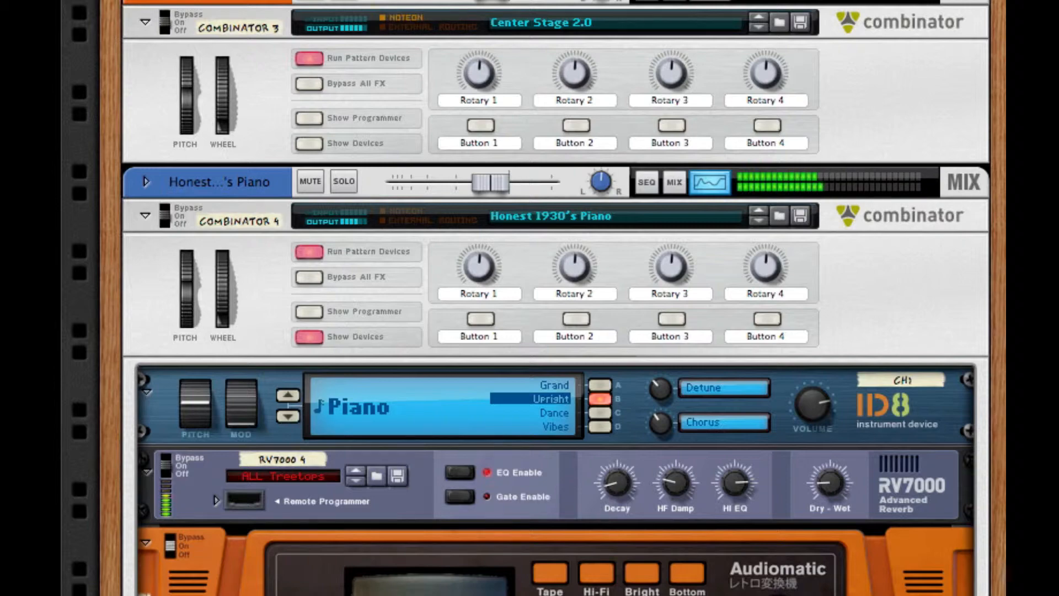
pyautogui.scroll(-4, 538, 298)
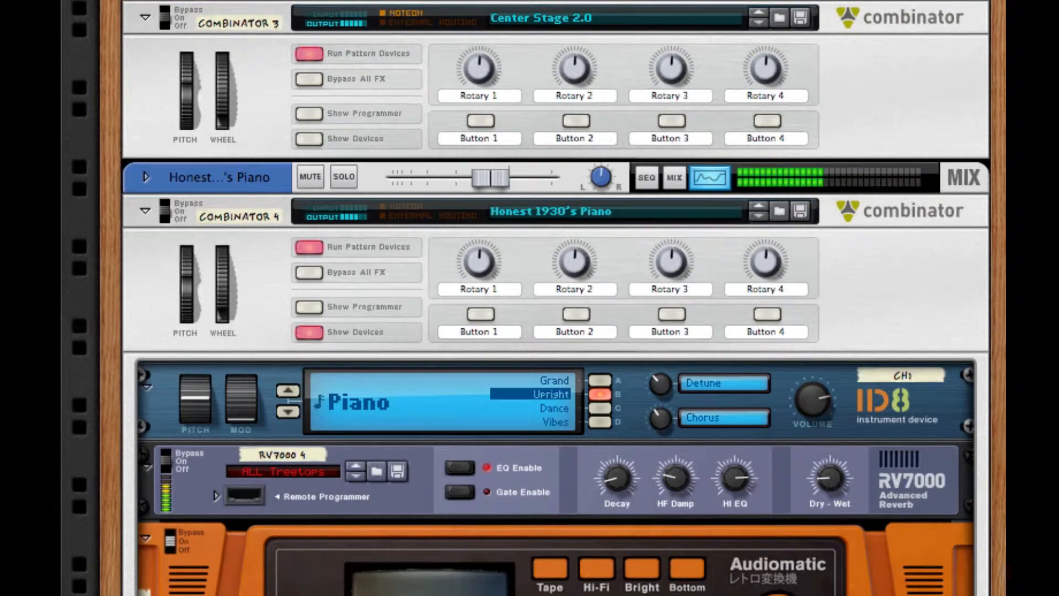
pyautogui.scroll(-1, 538, 297)
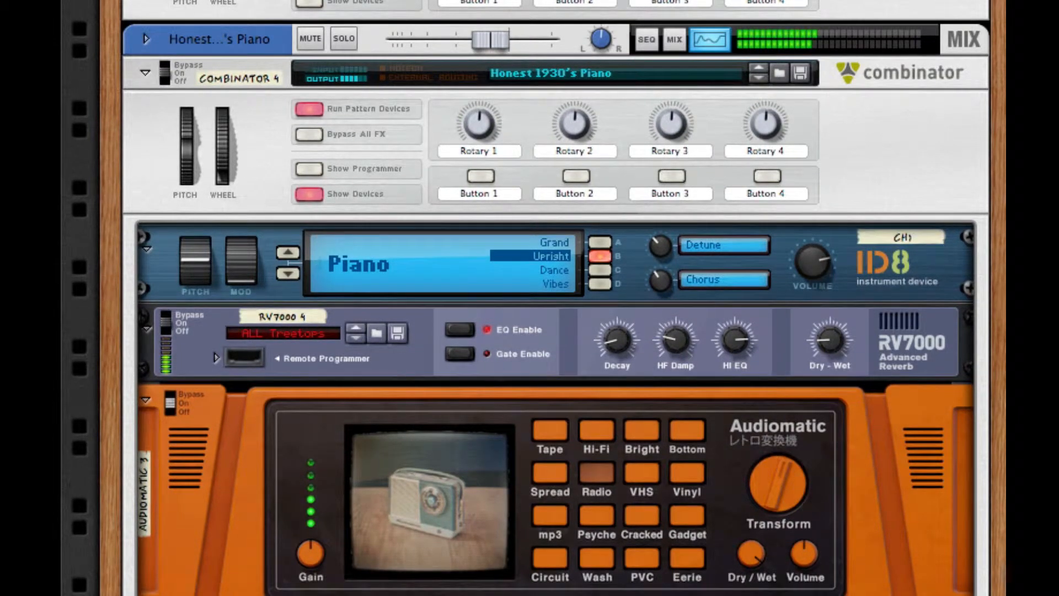
pyautogui.scroll(-1, 538, 298)
pyautogui.scroll(-5, 538, 298)
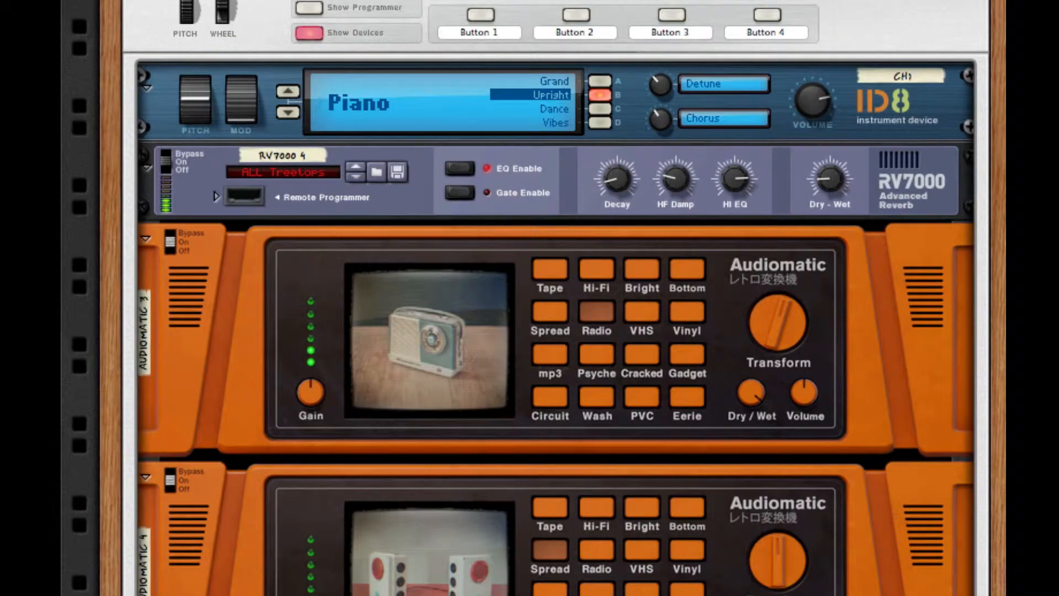
pyautogui.scroll(-7, 539, 298)
pyautogui.scroll(-10, 538, 298)
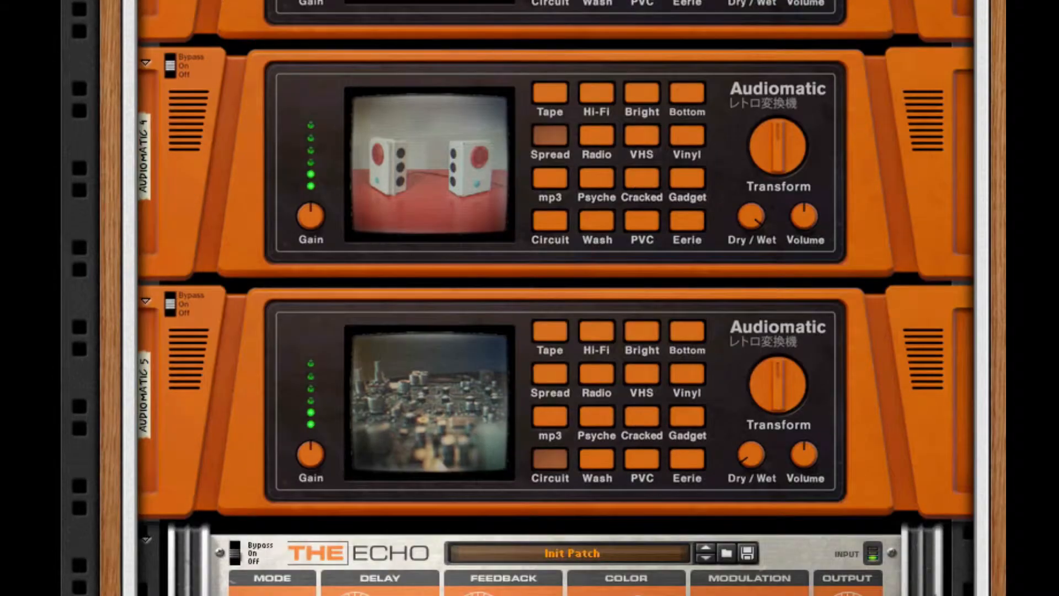
pyautogui.scroll(-3, 538, 298)
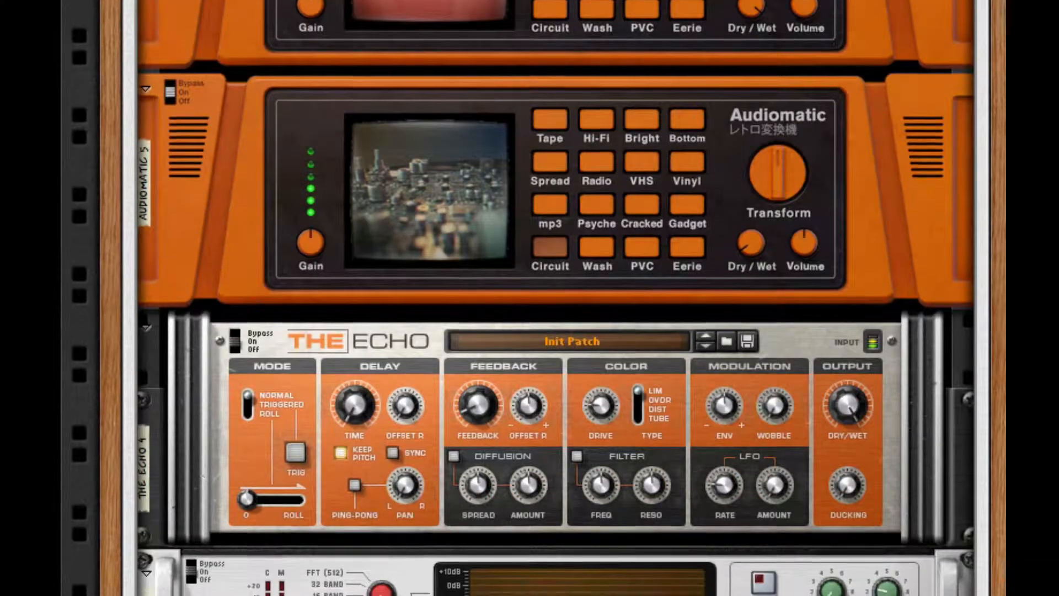
pyautogui.scroll(-3, 538, 298)
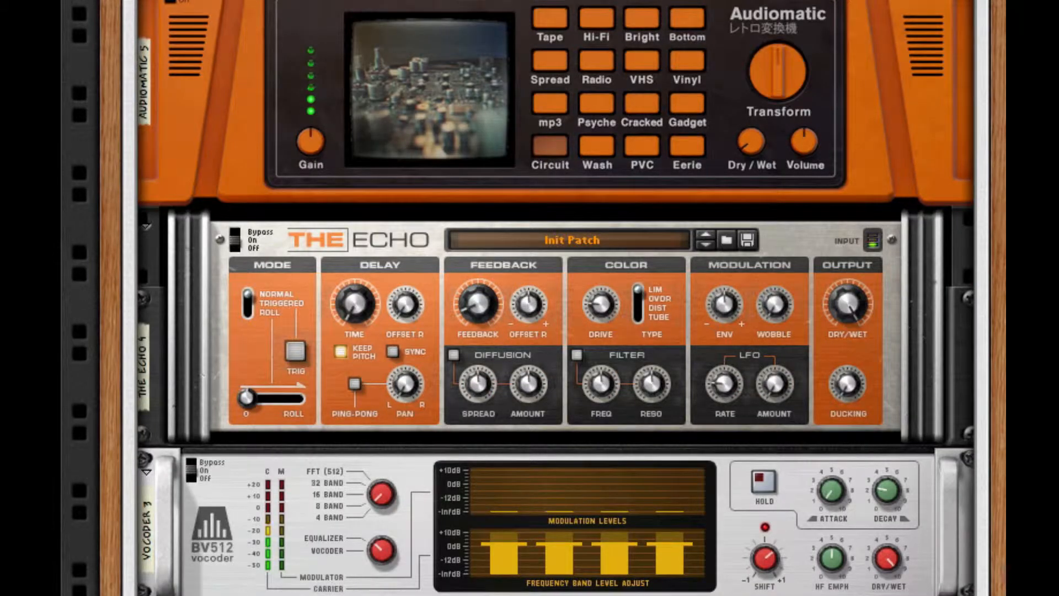
pyautogui.scroll(1, 538, 298)
pyautogui.scroll(20, 165, 411)
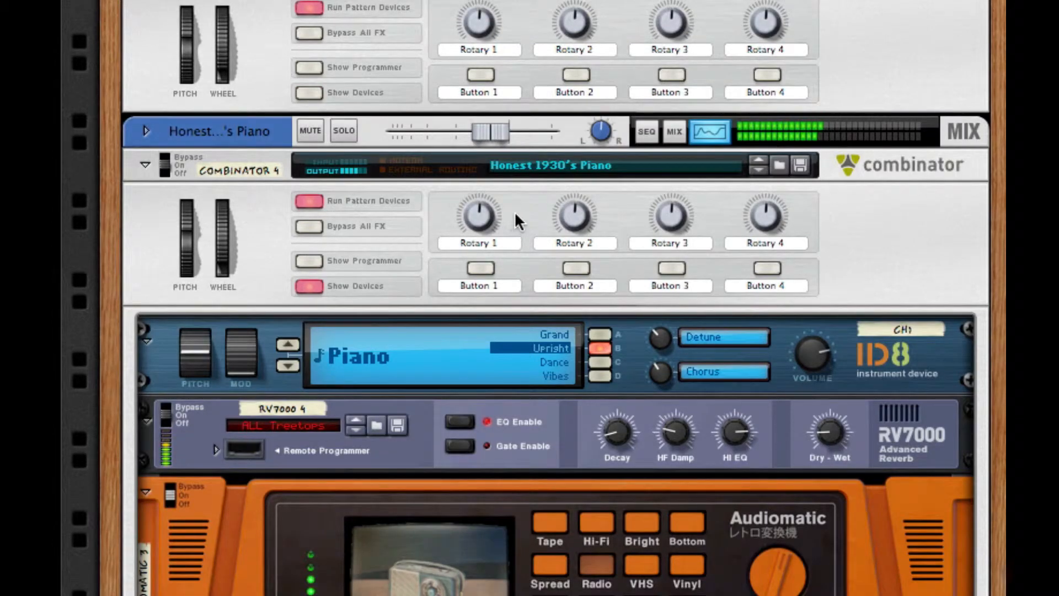
# - Solo the Honest 1930's Piano mix channel and review the devices below it
pyautogui.click(347, 131)
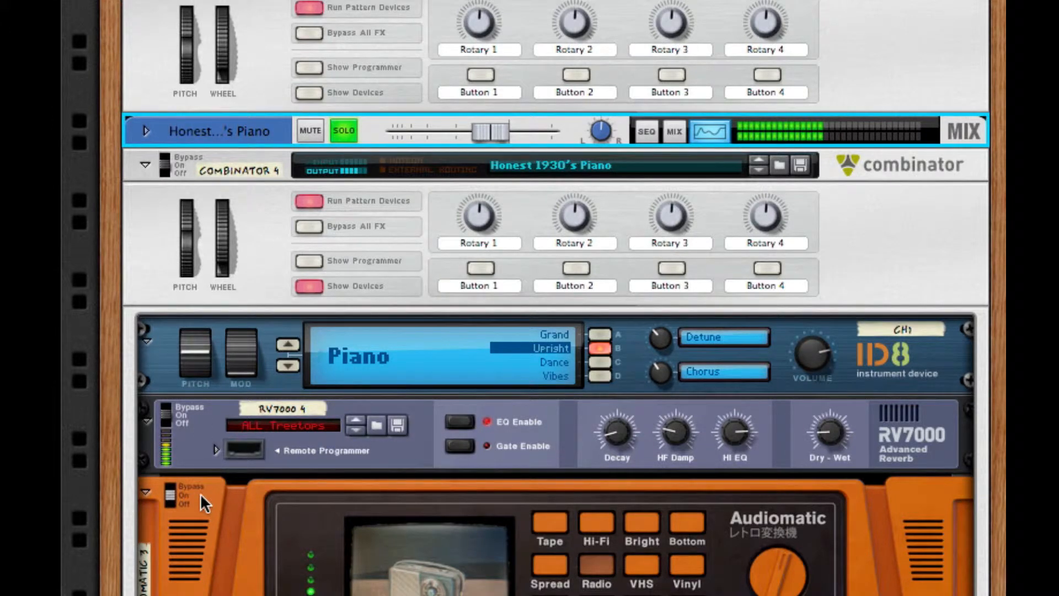
pyautogui.scroll(-2, 201, 495)
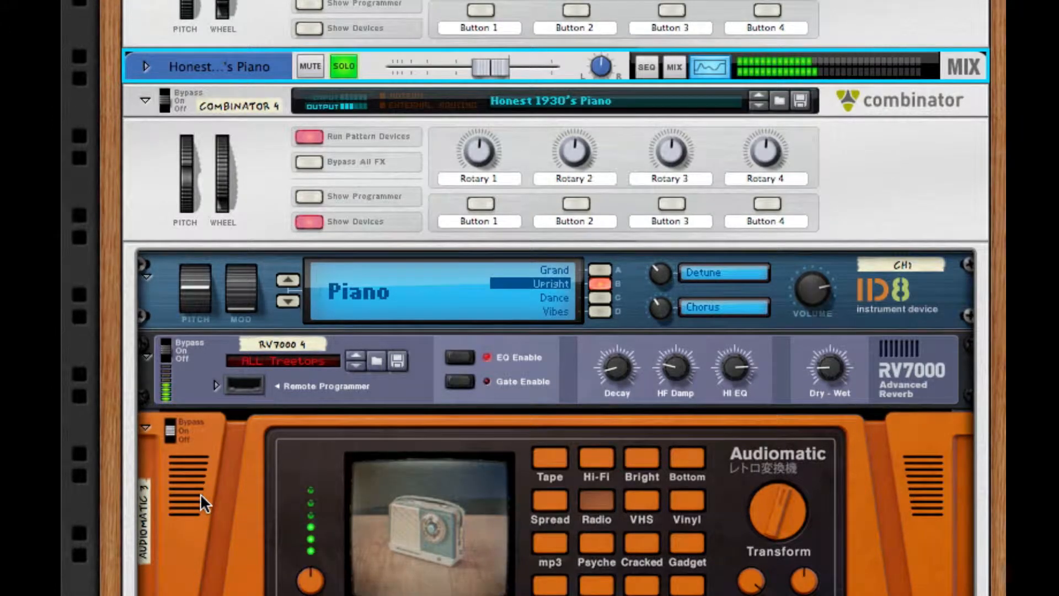
pyautogui.scroll(-15, 200, 493)
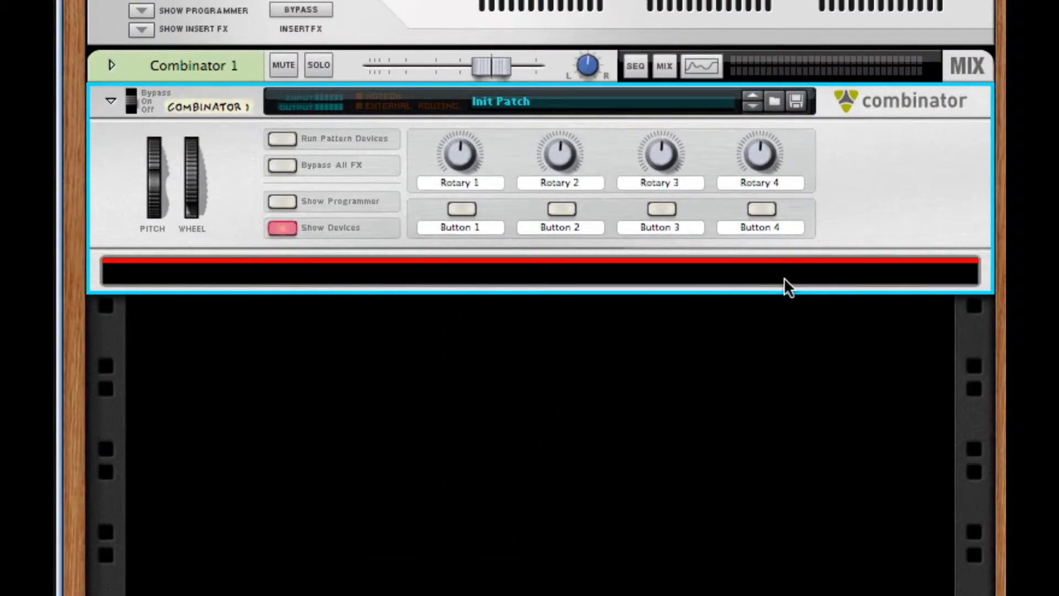
# - Create an ID8 instrument device inside the empty Combinator 1 and select its Upright piano sound
pyautogui.rightClick(784, 279)
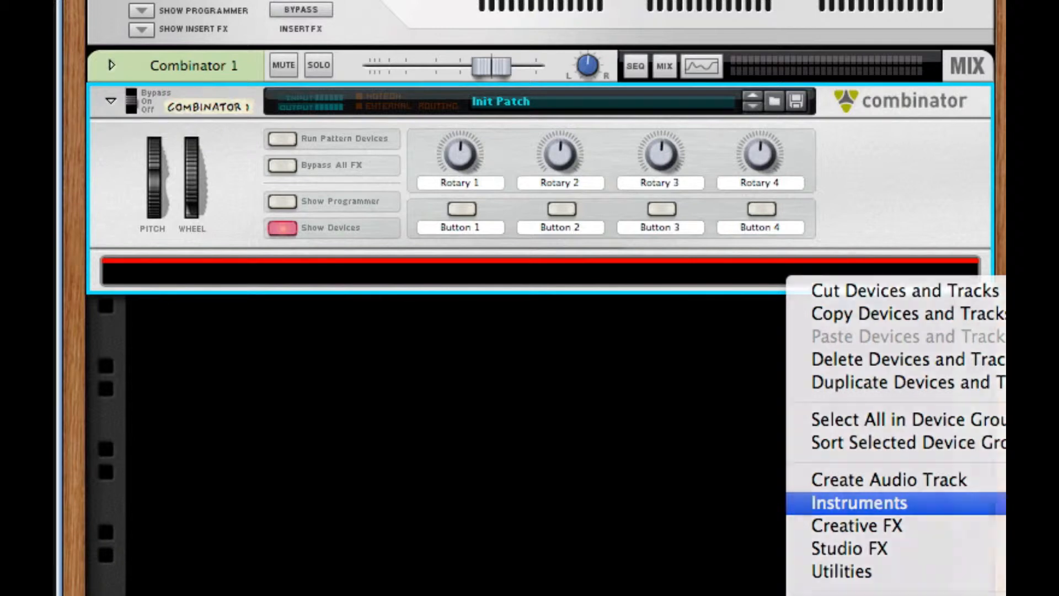
pyautogui.click(883, 502)
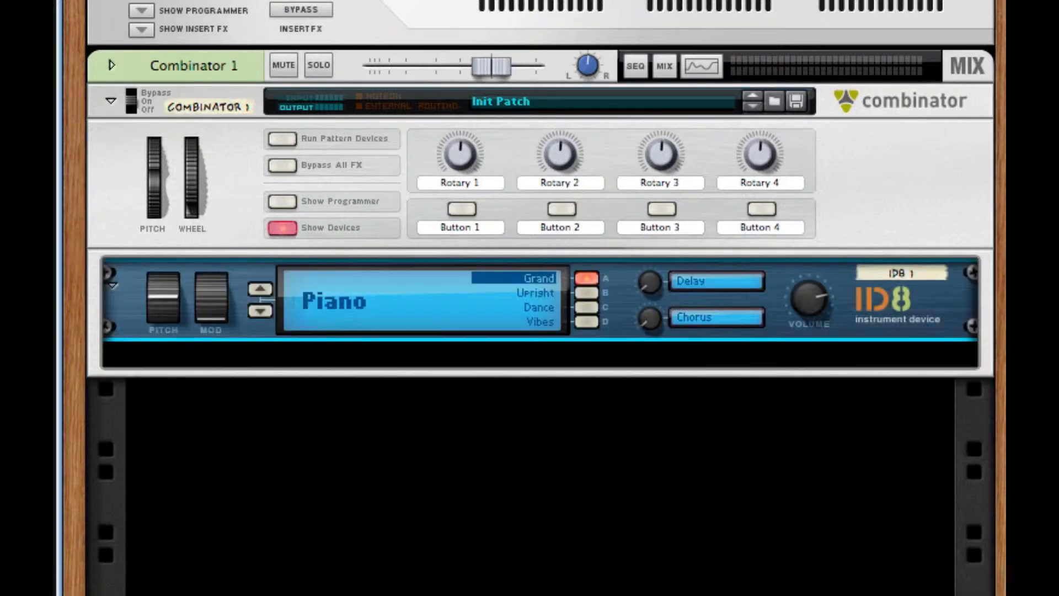
pyautogui.click(588, 291)
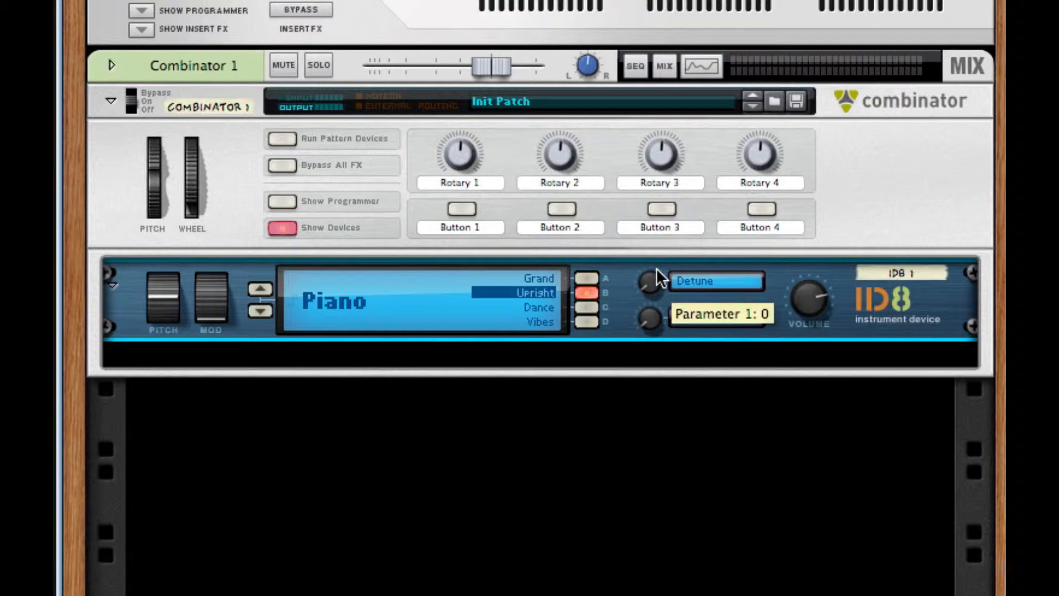
# - Raise the ID8's Detune and Chorus parameters from zero to slightly below the middle of their range
pyautogui.moveTo(652, 271); pyautogui.dragTo(667, 163)
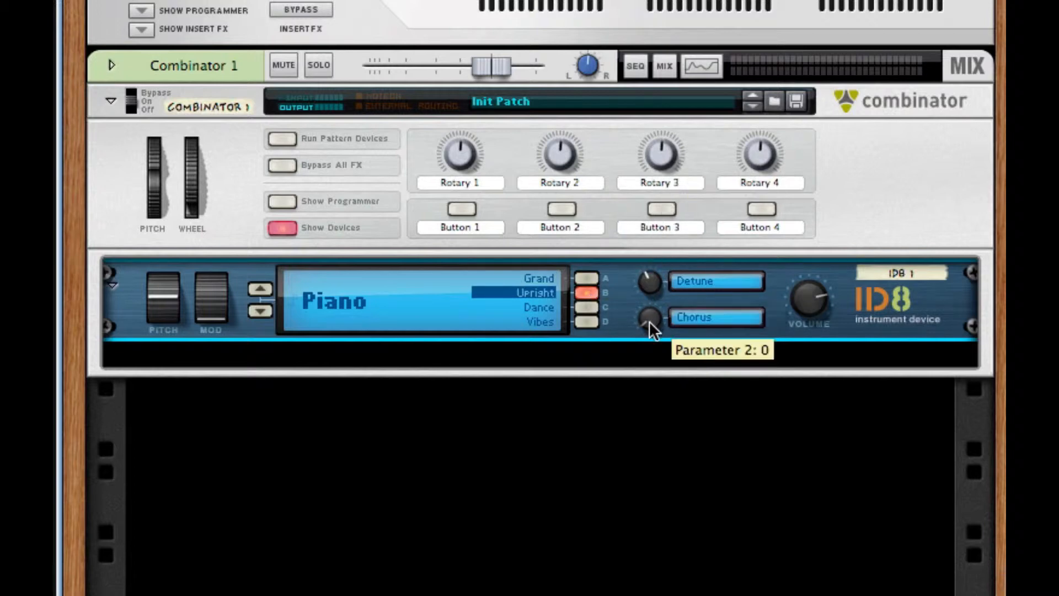
pyautogui.moveTo(649, 320); pyautogui.dragTo(680, 201)
pyautogui.rightClick(664, 332)
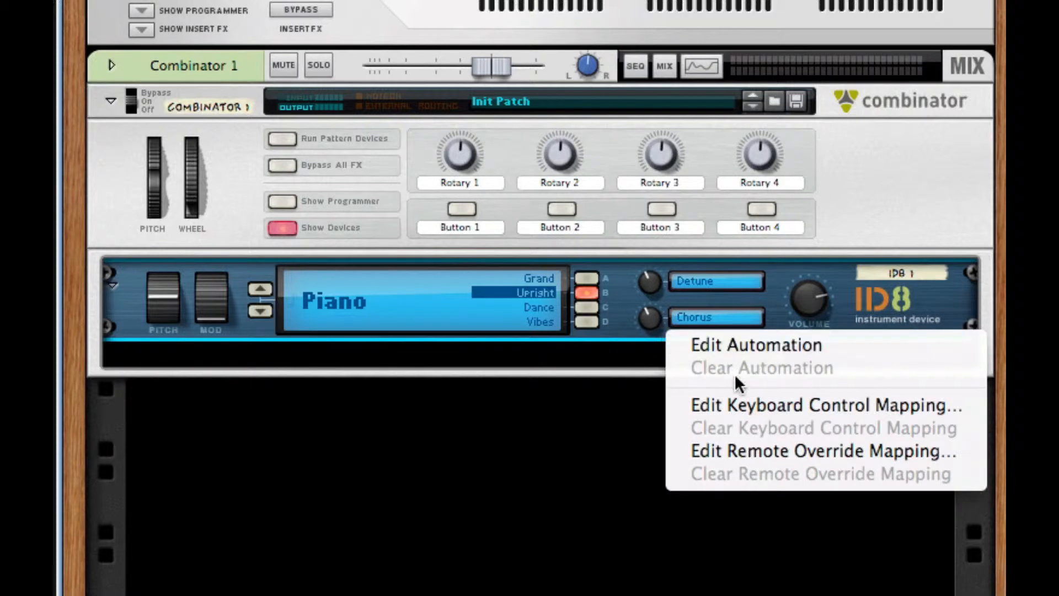
pyautogui.click(618, 319)
# - Add an RV7000 reverb after the ID8 inside Combinator 1
pyautogui.rightClick(618, 319)
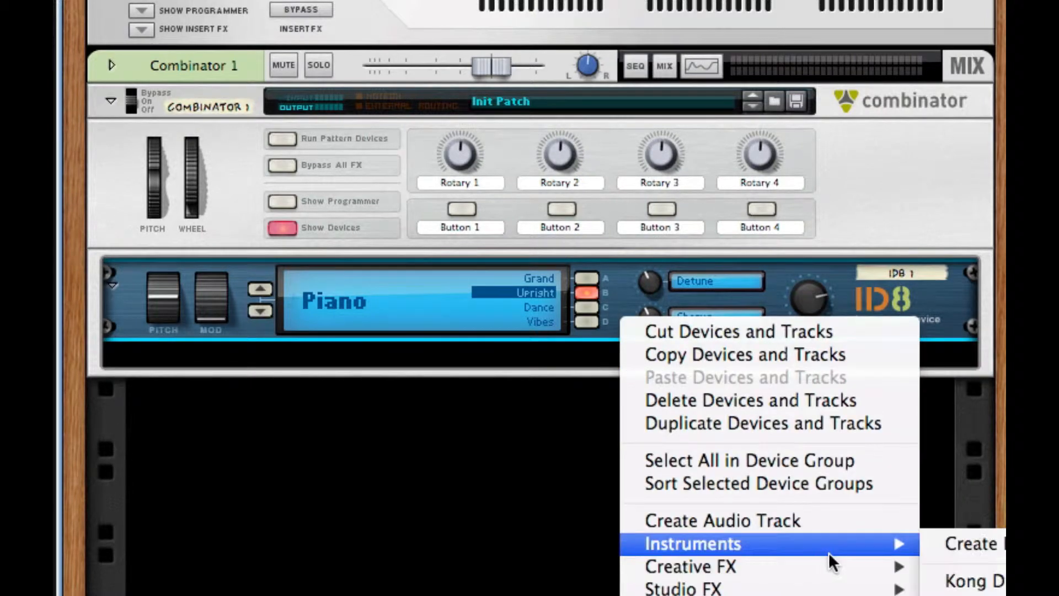
pyautogui.moveTo(835, 571)
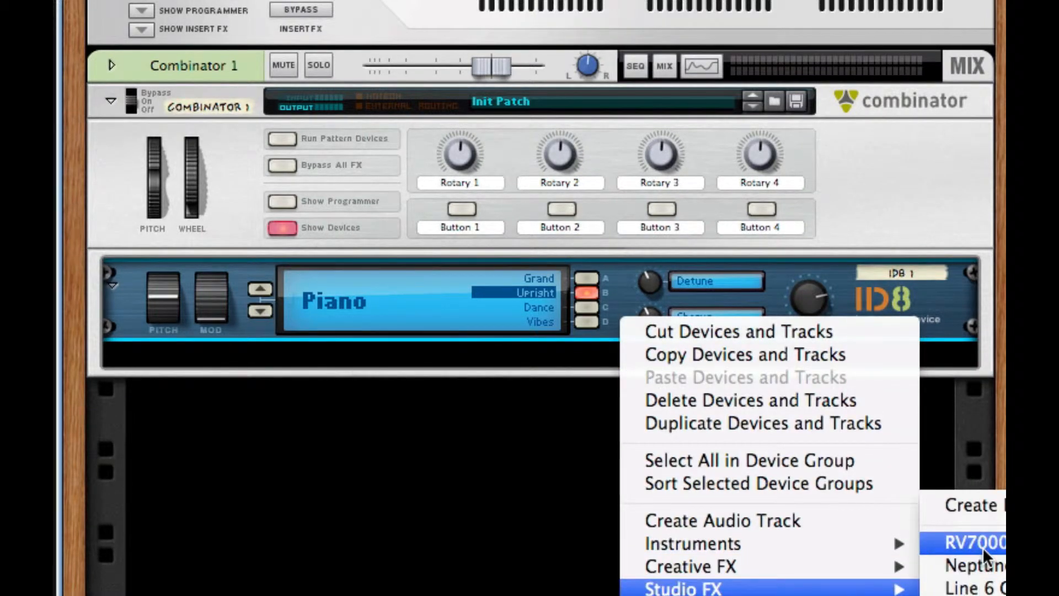
pyautogui.click(971, 541)
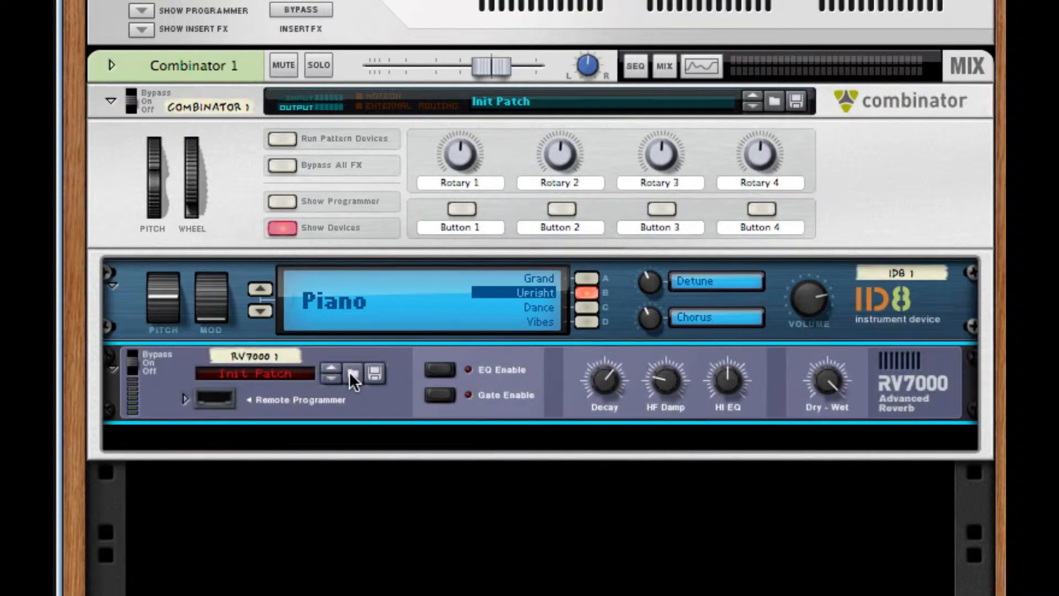
# - Load the ALL Treetops patch from the Reason Factory Sound Bank into the RV7000
pyautogui.click(353, 372)
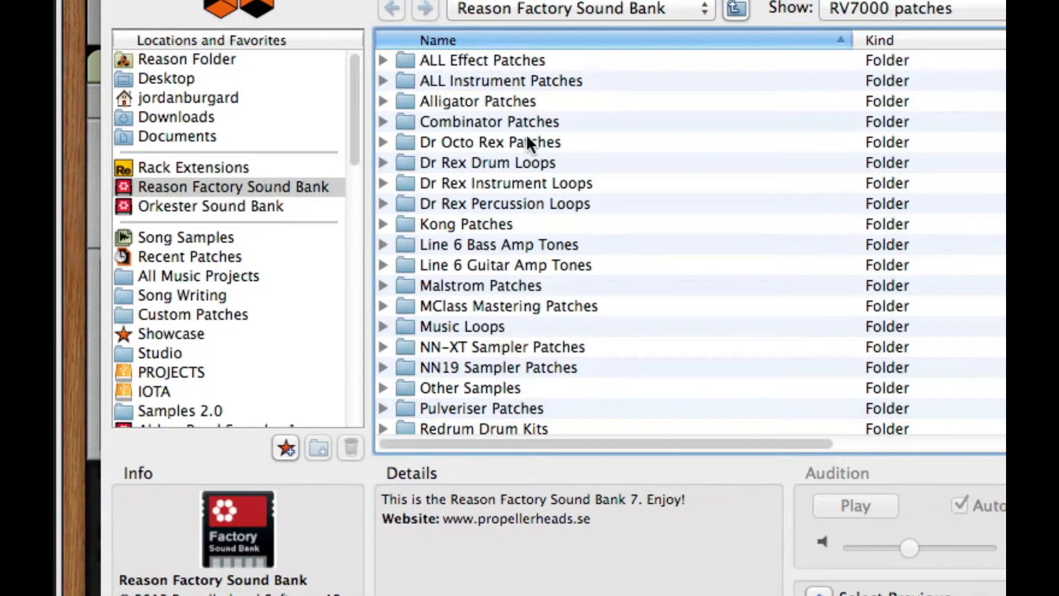
pyautogui.scroll(-5, 518, 165)
pyautogui.scroll(-10, 517, 166)
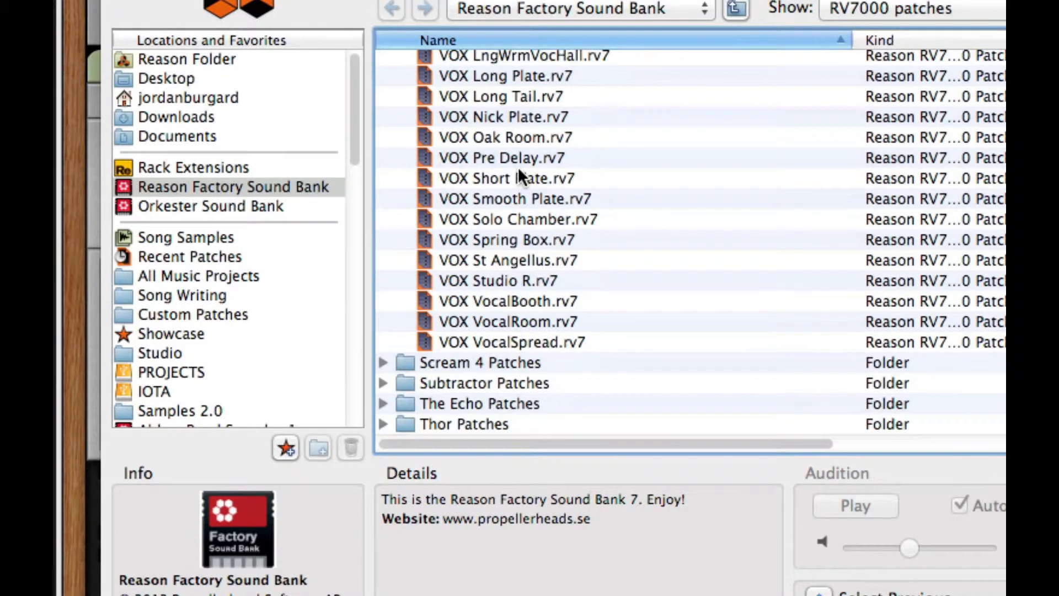
pyautogui.scroll(15, 517, 166)
pyautogui.scroll(5, 517, 166)
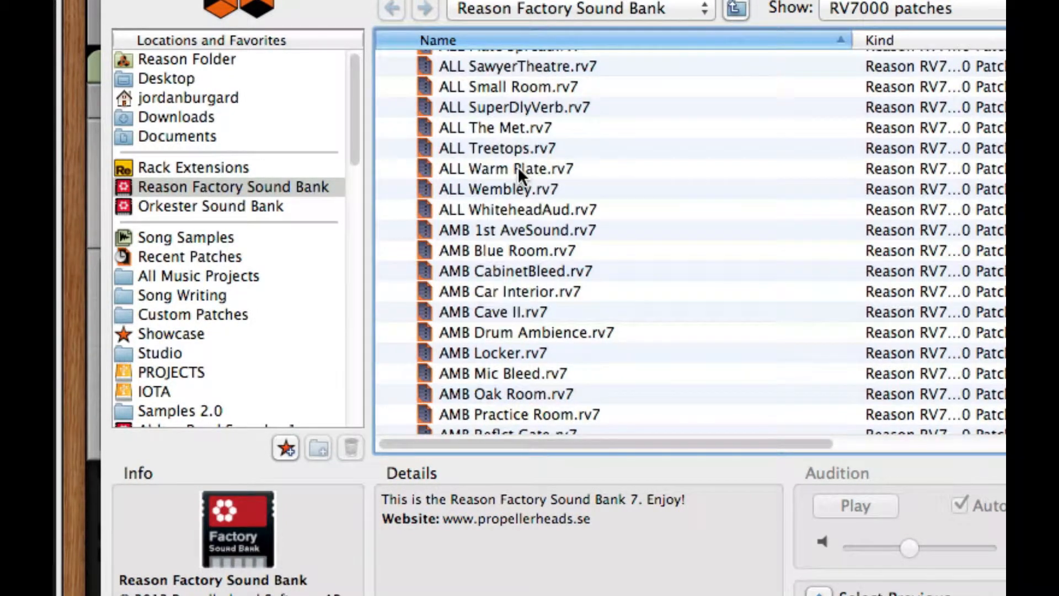
pyautogui.click(521, 149)
pyautogui.press('Return')
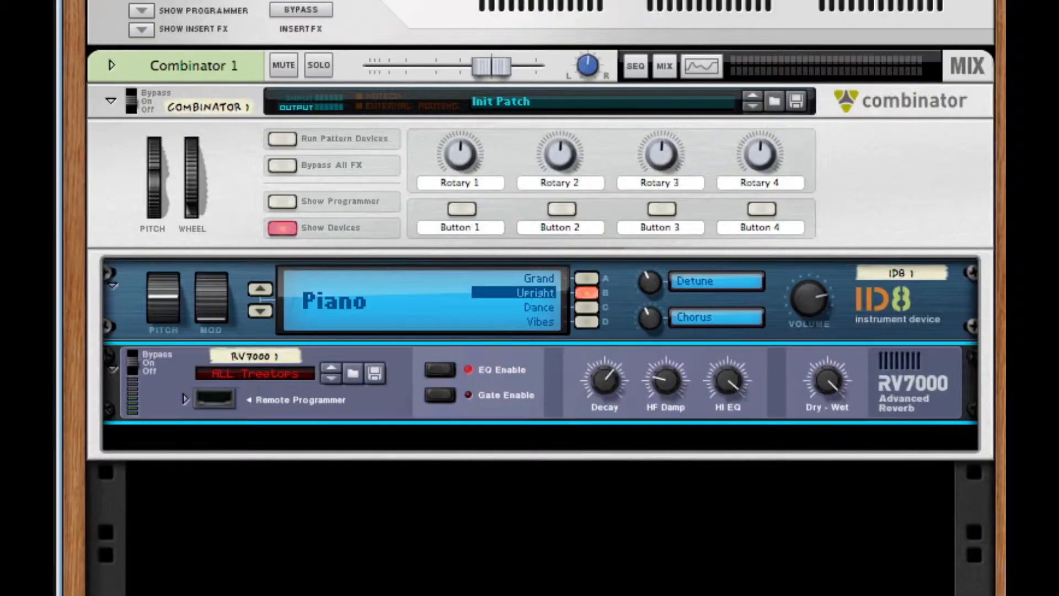
# - Reduce the RV7000's Decay and Dry-Wet to low settings and lower its HI EQ to slightly above the middle
pyautogui.moveTo(603, 381); pyautogui.dragTo(601, 514)
pyautogui.moveTo(717, 370); pyautogui.dragTo(710, 471)
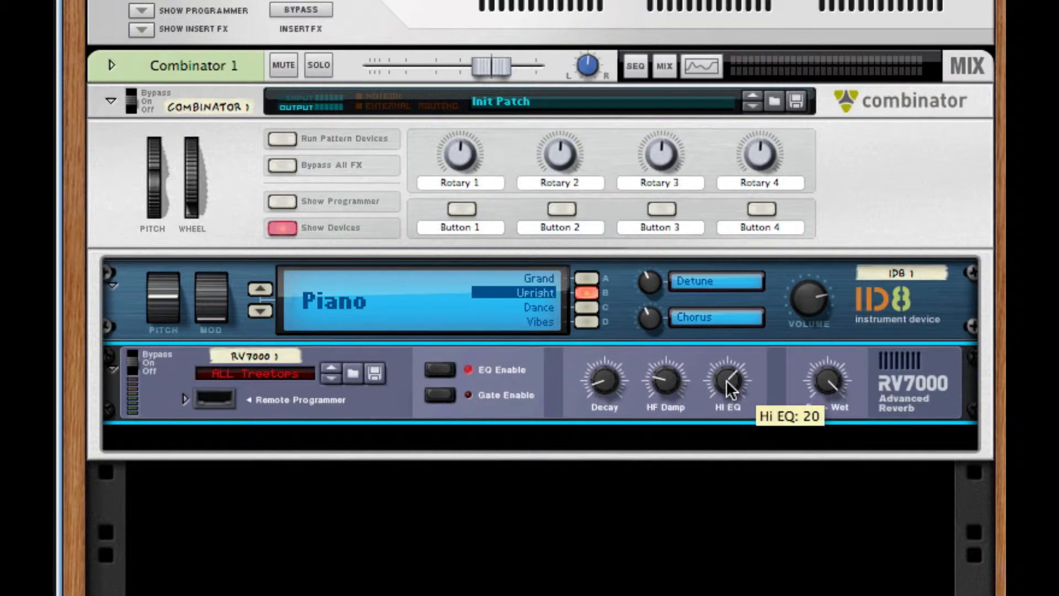
pyautogui.moveTo(835, 393); pyautogui.dragTo(828, 595)
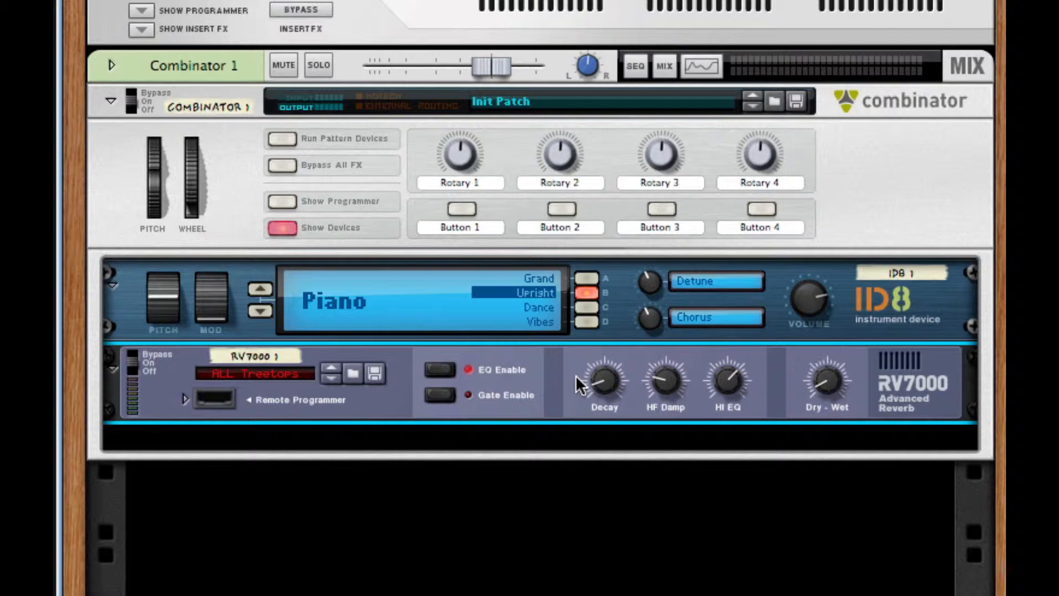
# - Add an Audiomatic after the RV7000, with its Transform raised slightly above the middle and the Radio preset selected
pyautogui.rightClick(756, 412)
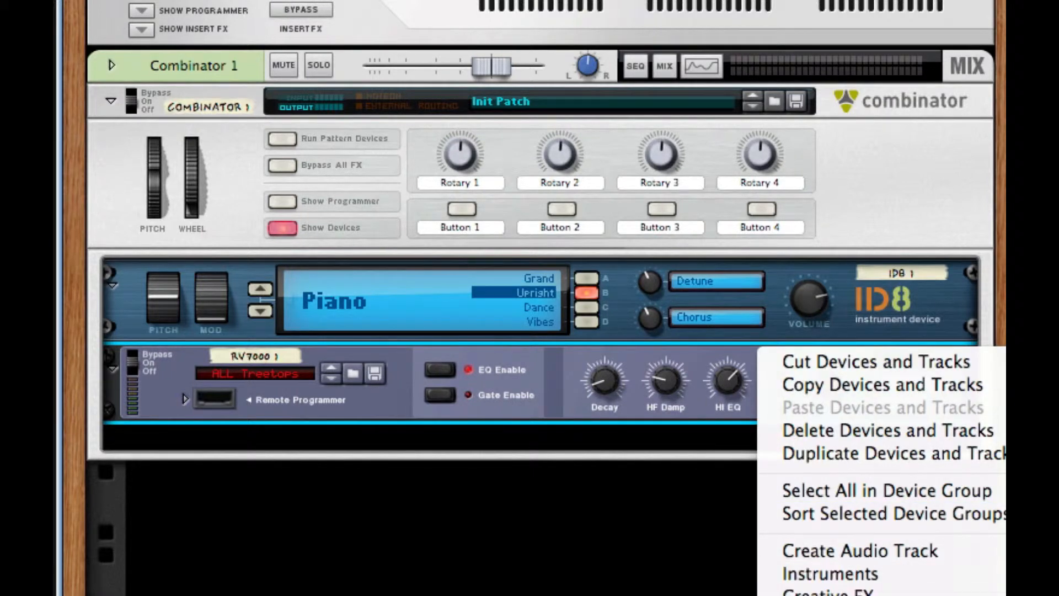
pyautogui.click(999, 590)
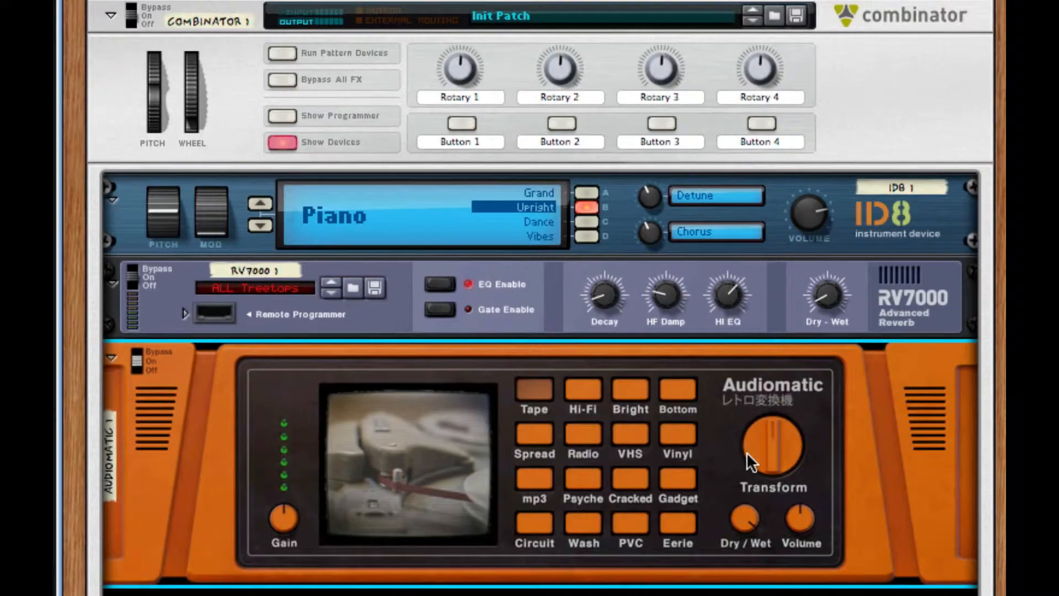
pyautogui.moveTo(746, 452)
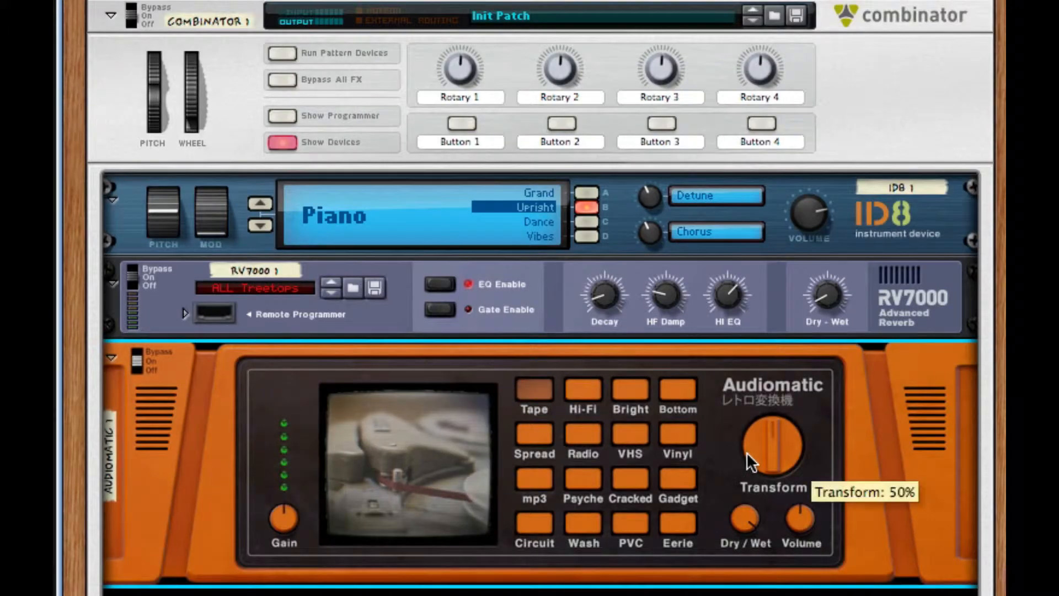
pyautogui.moveTo(782, 440); pyautogui.dragTo(791, 405)
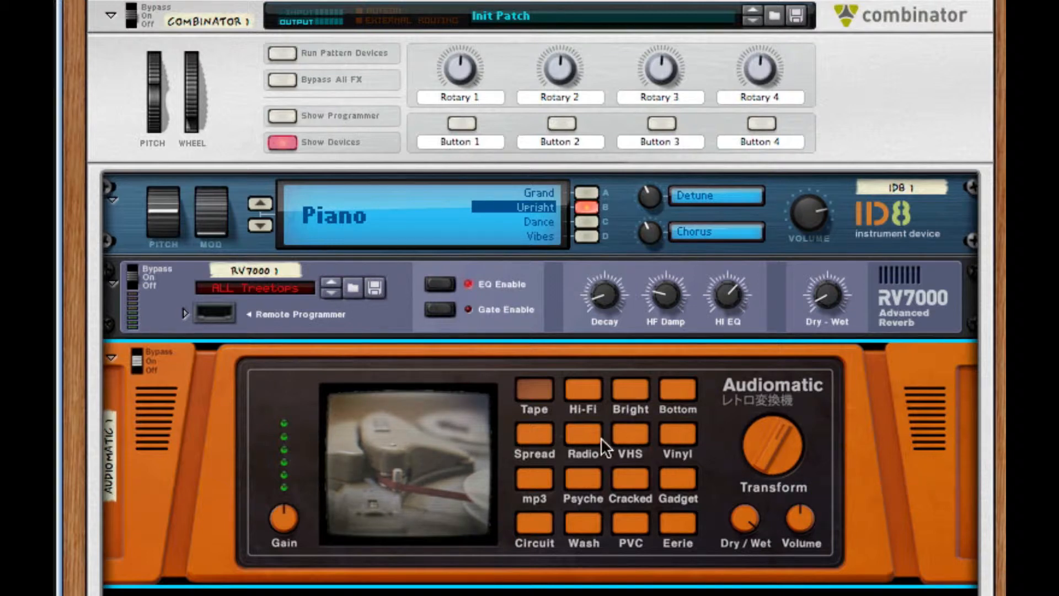
pyautogui.click(579, 434)
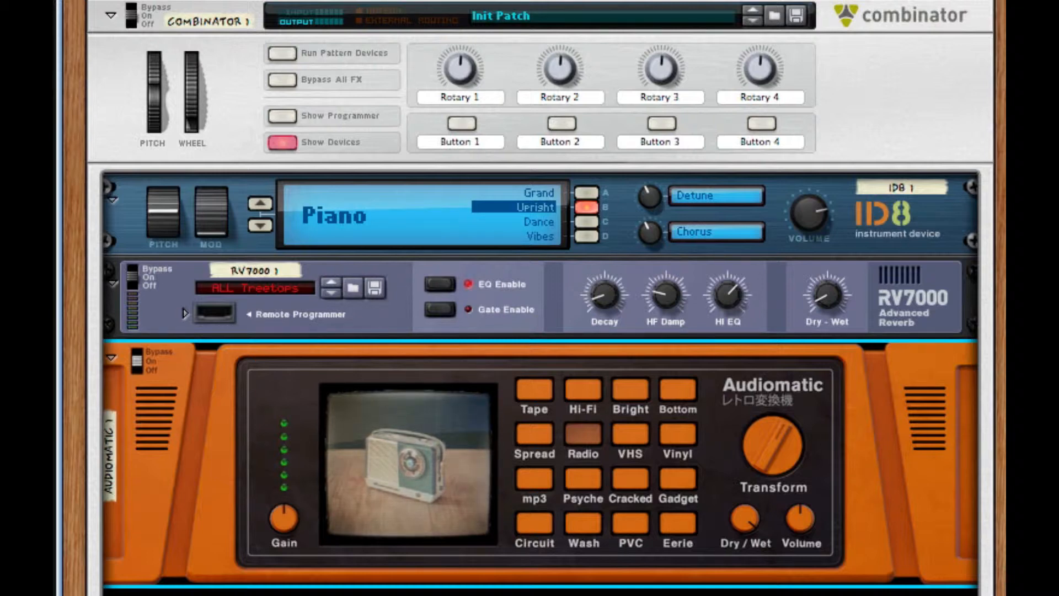
# - Add a second Audiomatic after the first one and set it to the Spread preset
pyautogui.rightClick(886, 501)
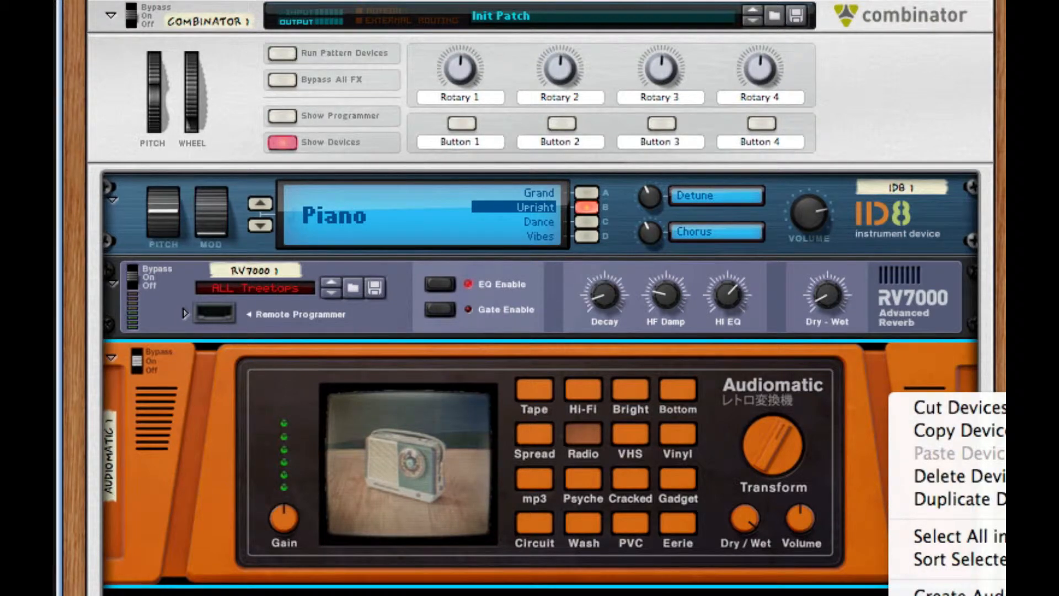
pyautogui.click(949, 592)
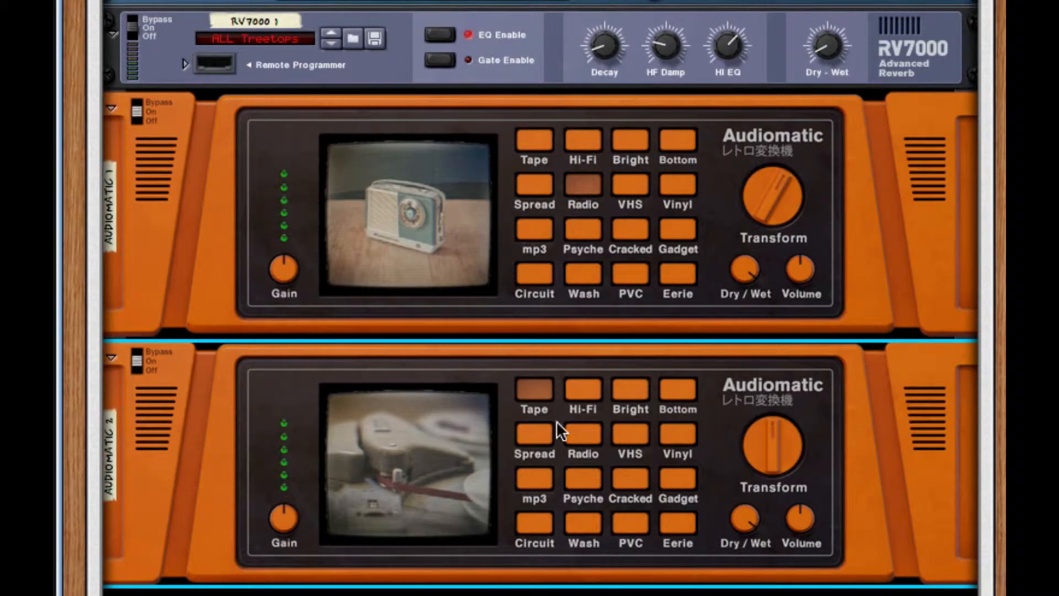
pyautogui.click(543, 429)
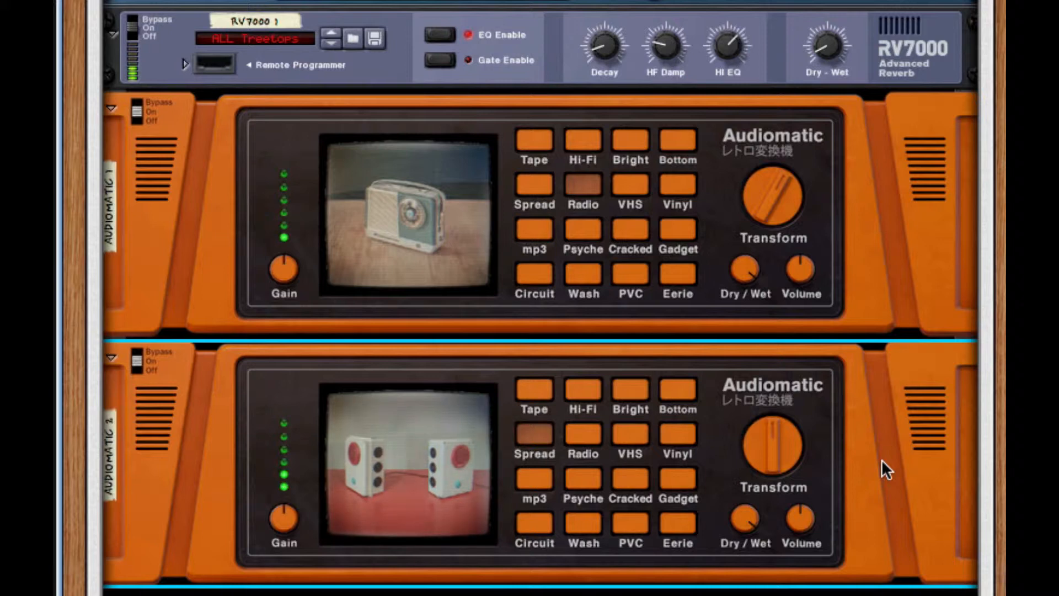
# - Add a third Audiomatic at the end of the Combinator's effect chain and set it to the Circuit preset
pyautogui.rightClick(883, 383)
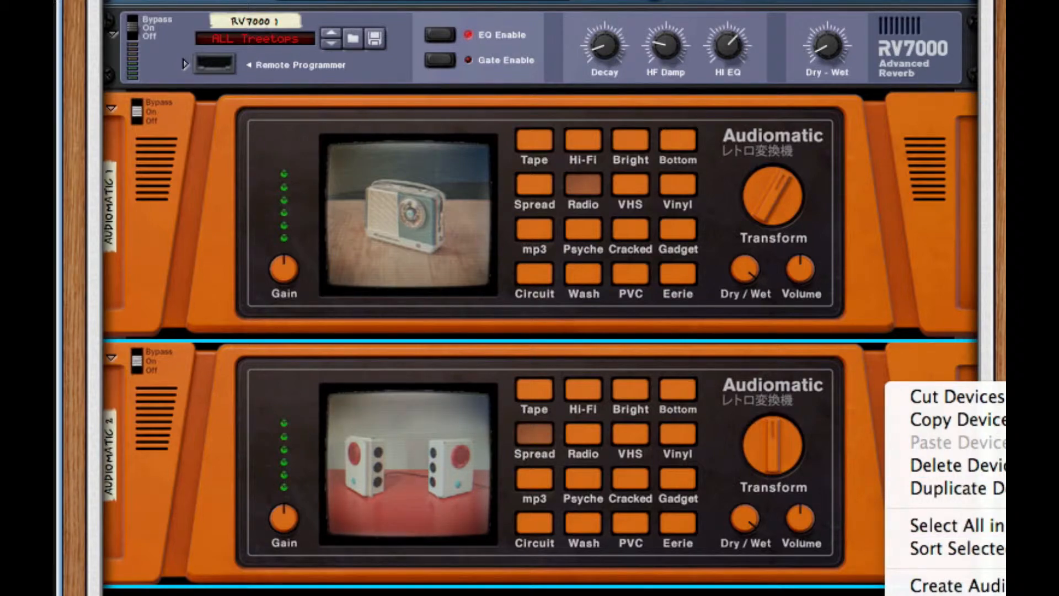
pyautogui.click(957, 584)
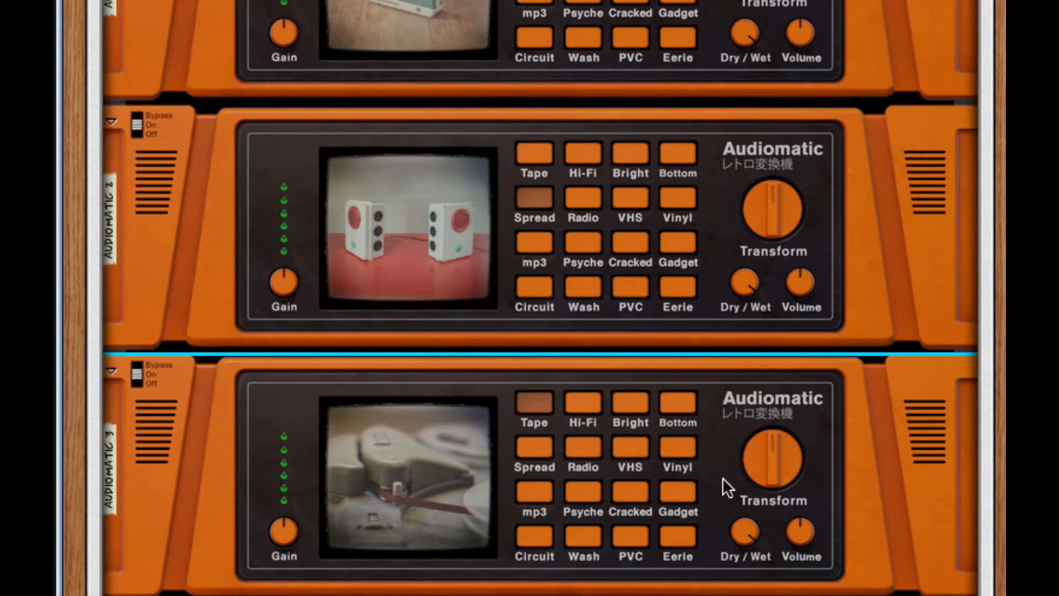
pyautogui.scroll(-1, 723, 478)
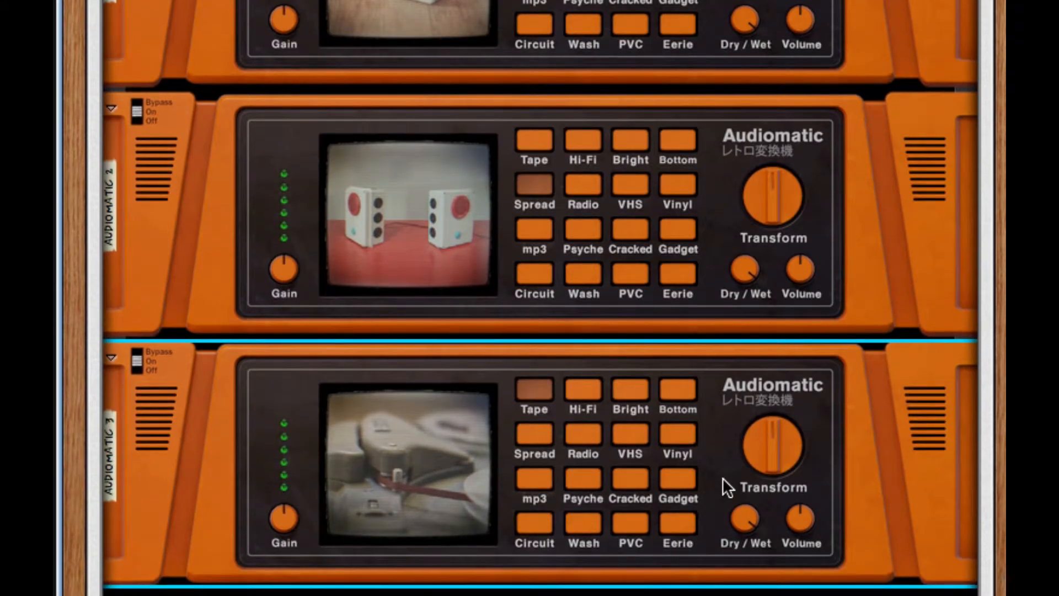
pyautogui.click(524, 523)
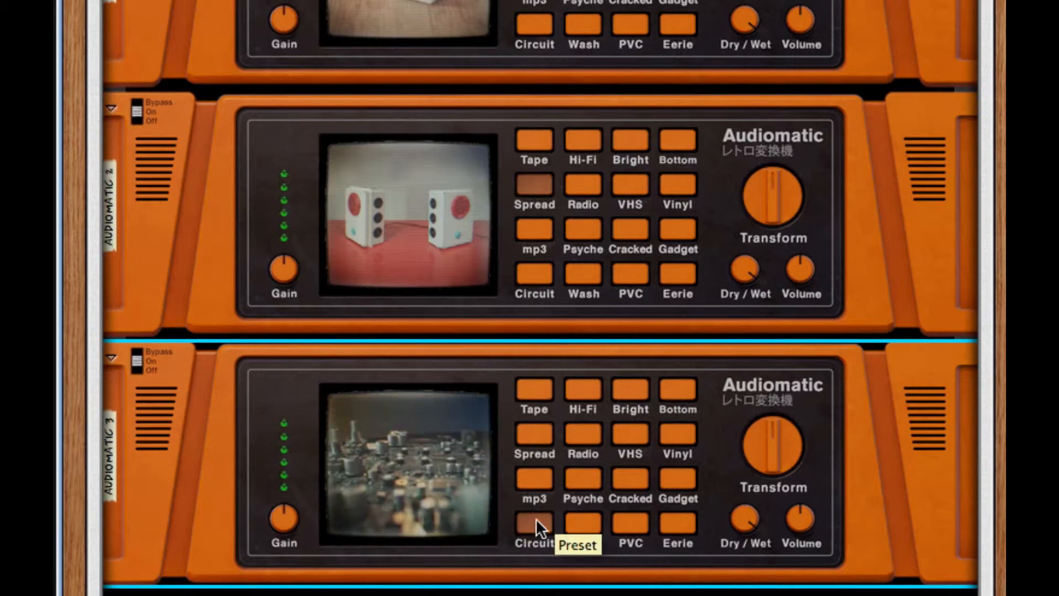
# - Reduce the third Audiomatic's Dry/Wet to a low setting
pyautogui.moveTo(764, 517); pyautogui.dragTo(765, 570)
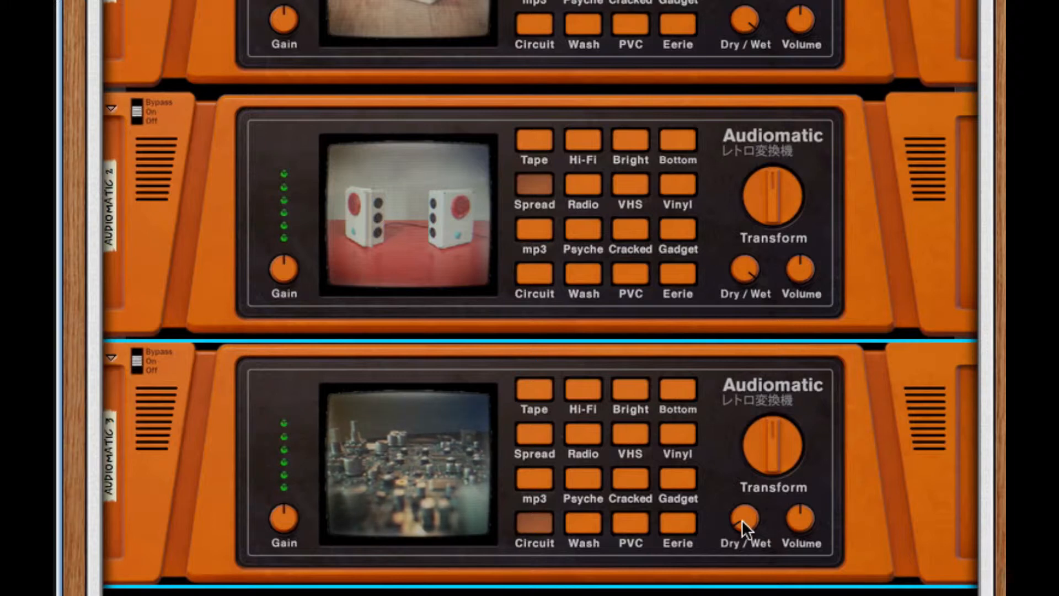
pyautogui.moveTo(743, 519)
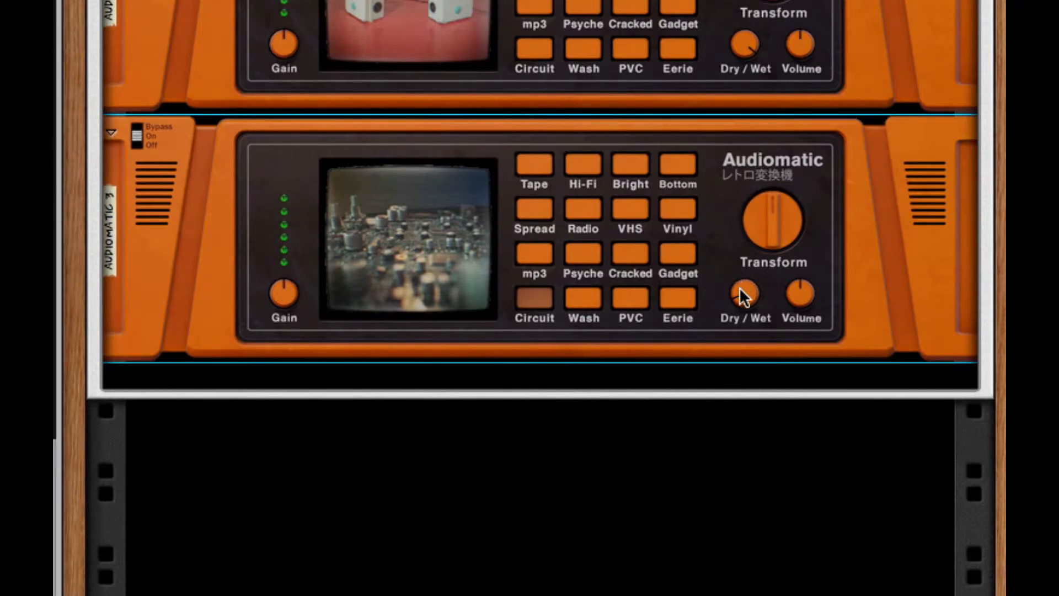
pyautogui.moveTo(739, 287); pyautogui.dragTo(743, 301)
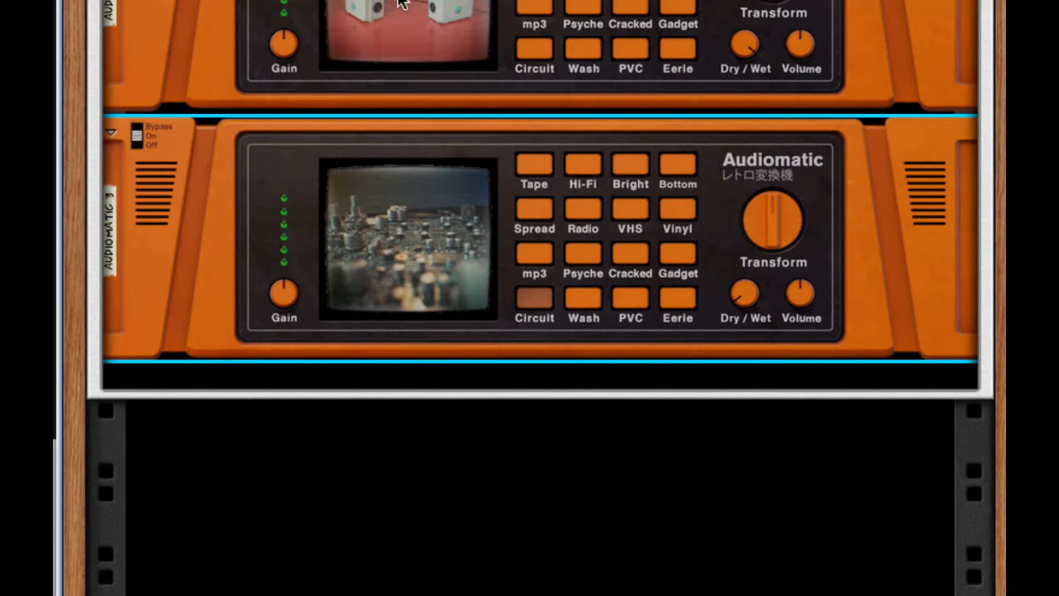
# - Collapse the three Audiomatic devices and the ID8 in the rack
pyautogui.click(111, 131)
pyautogui.click(112, 96)
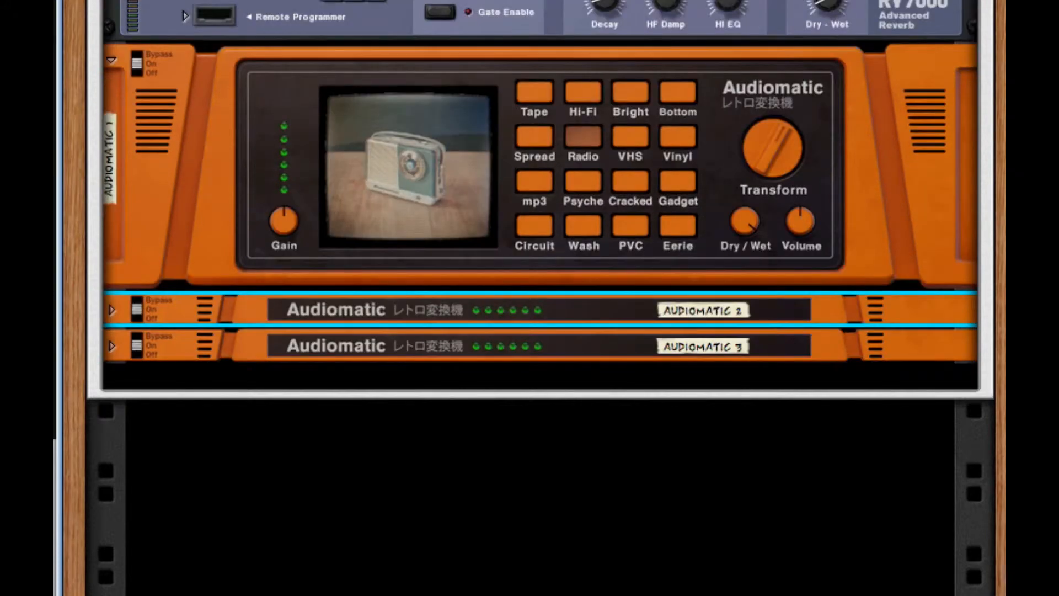
pyautogui.click(106, 55)
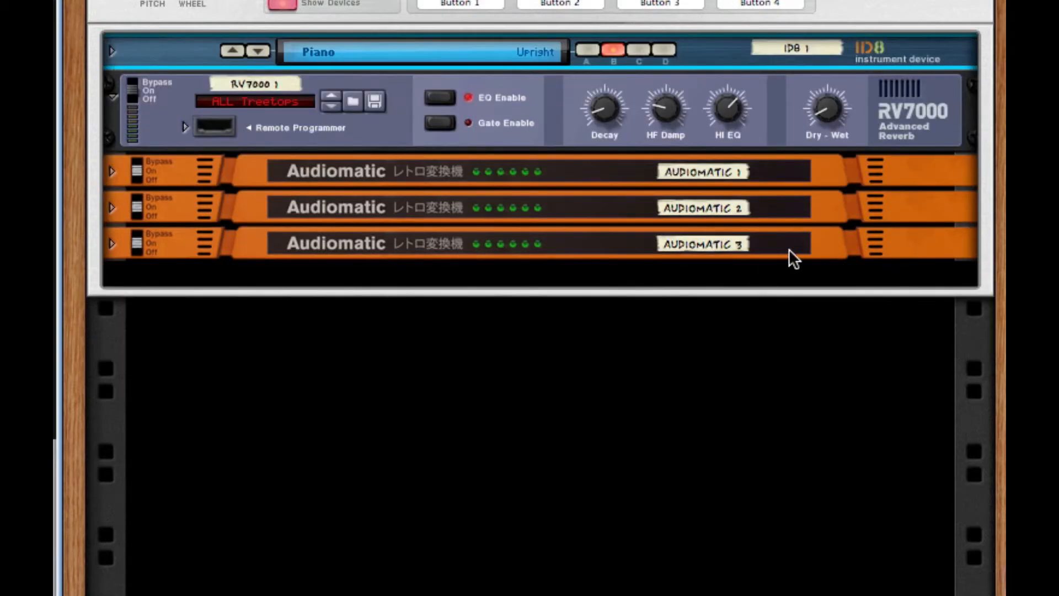
# - Add The Echo after the third Audiomatic and turn off its delay Sync
pyautogui.rightClick(789, 249)
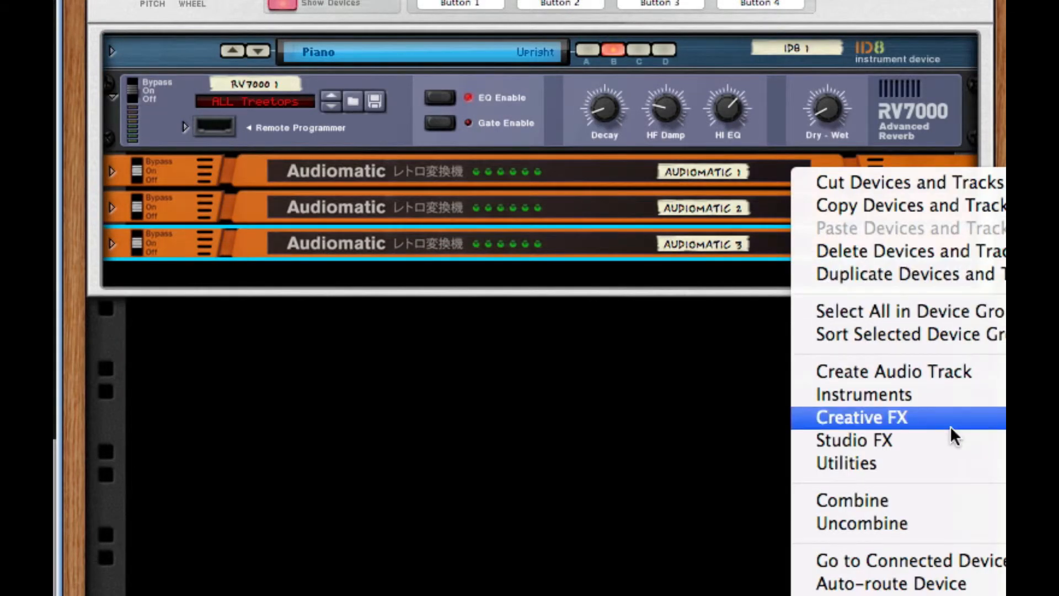
pyautogui.click(1005, 417)
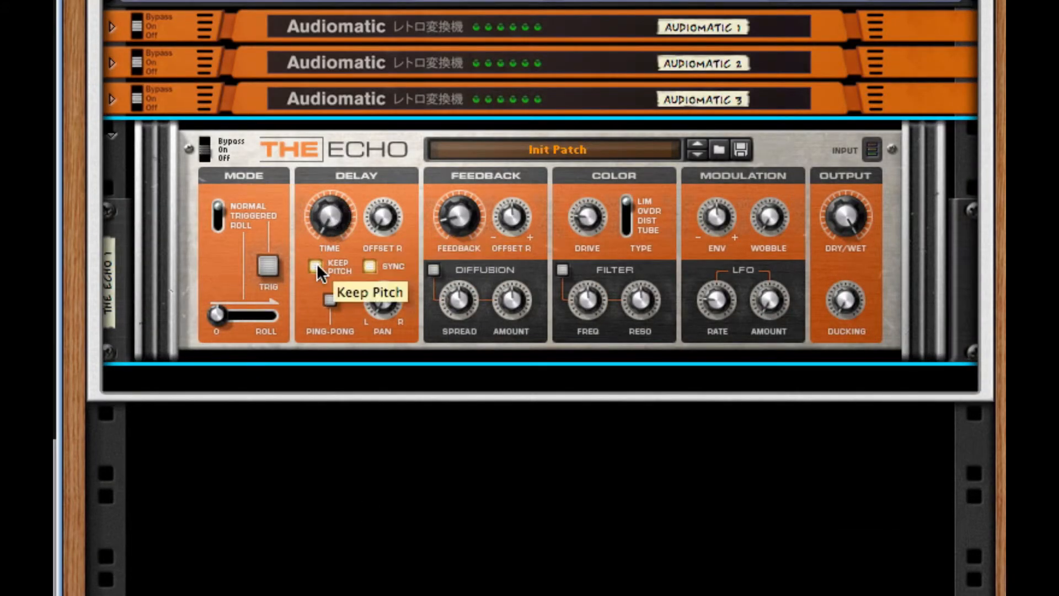
pyautogui.click(366, 266)
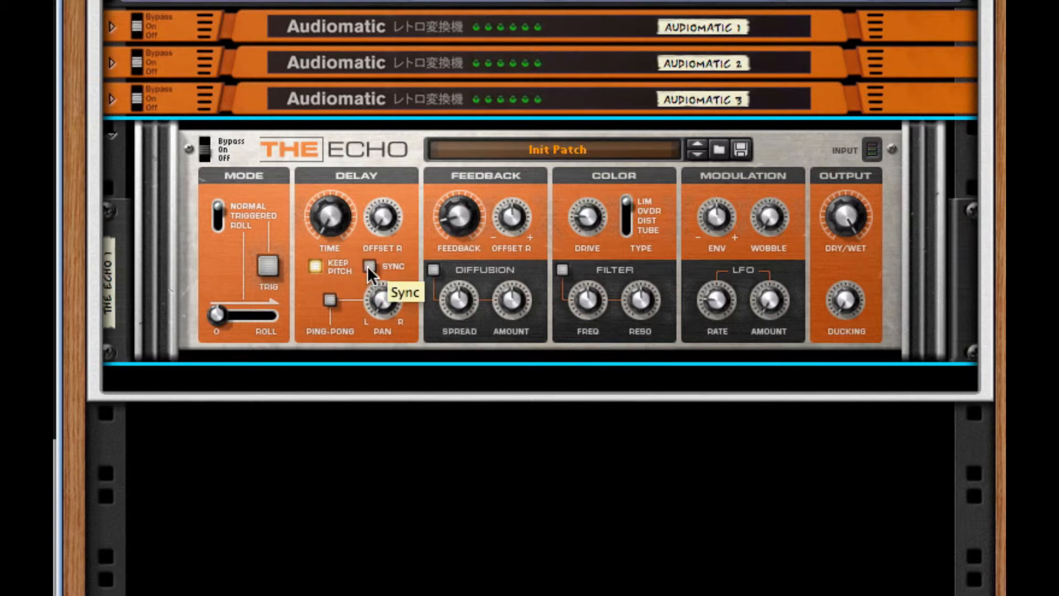
# - Set The Echo's right-channel delay time offset to 16 ms
pyautogui.scroll(7, 382, 223)
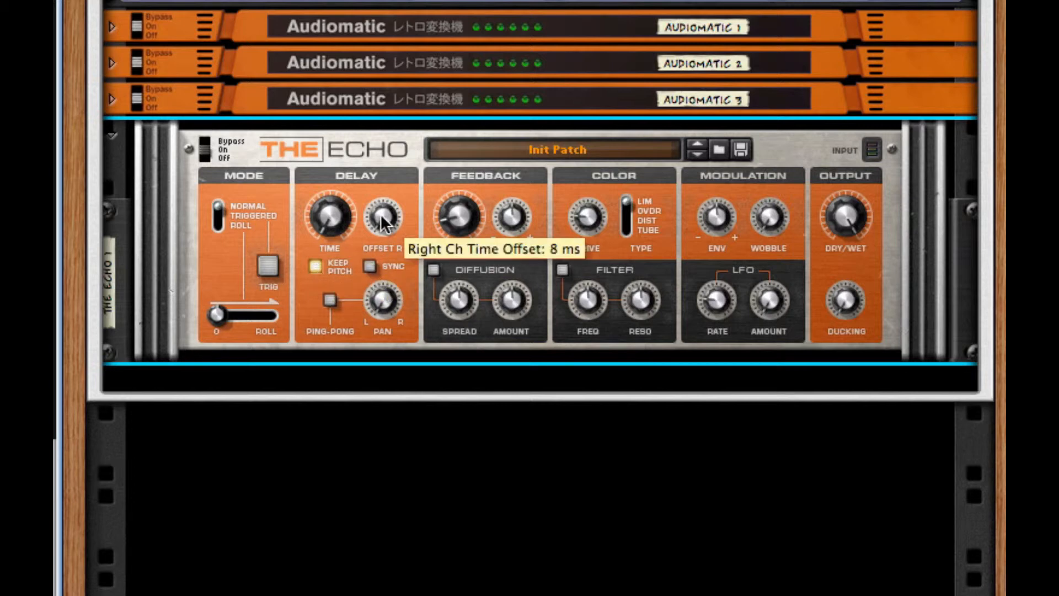
pyautogui.scroll(4, 381, 220)
pyautogui.scroll(-4, 381, 219)
pyautogui.scroll(2, 382, 219)
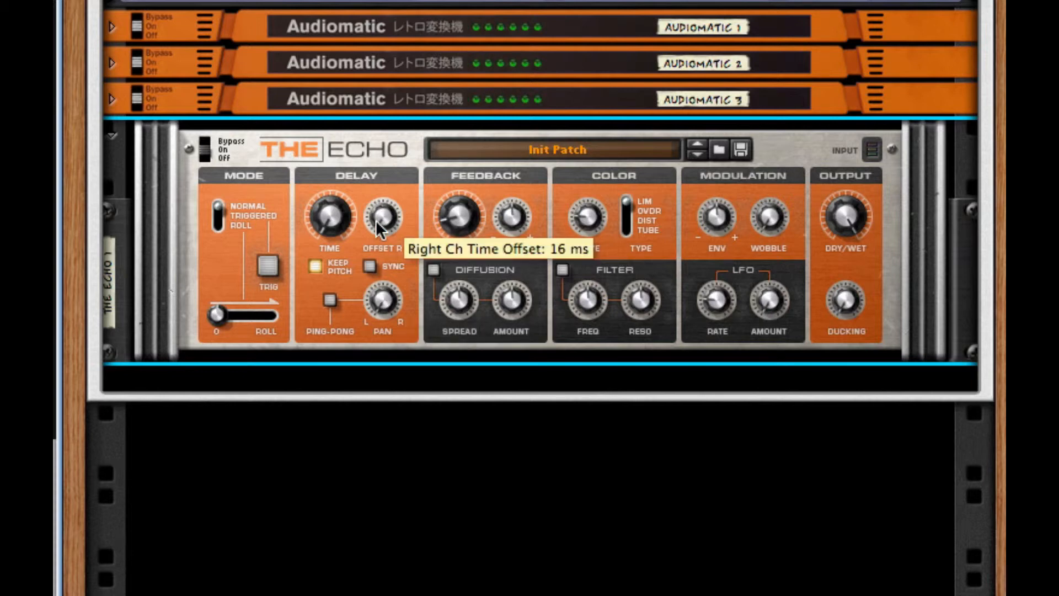
# - Add a BV512 vocoder after The Echo, switched to 4-band Equalizer mode with Shift raised above the middle
pyautogui.rightClick(877, 248)
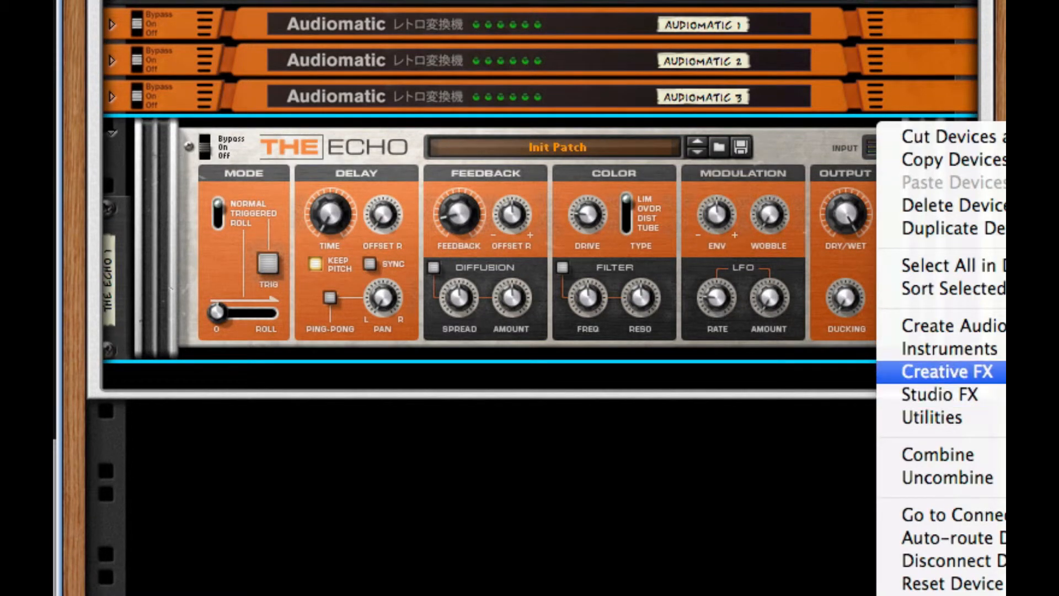
pyautogui.click(998, 381)
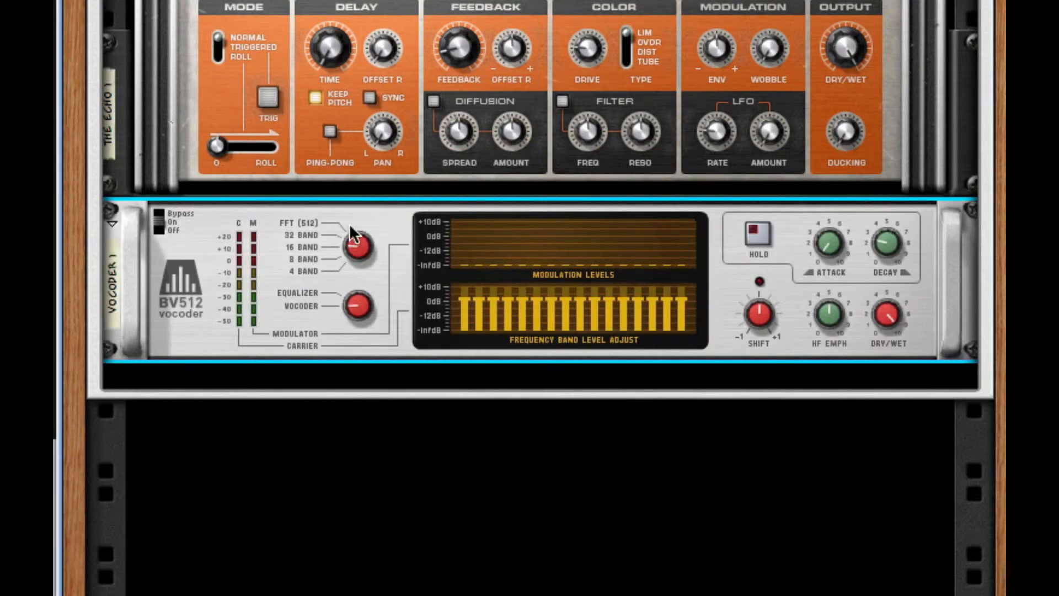
pyautogui.moveTo(358, 250); pyautogui.dragTo(365, 307)
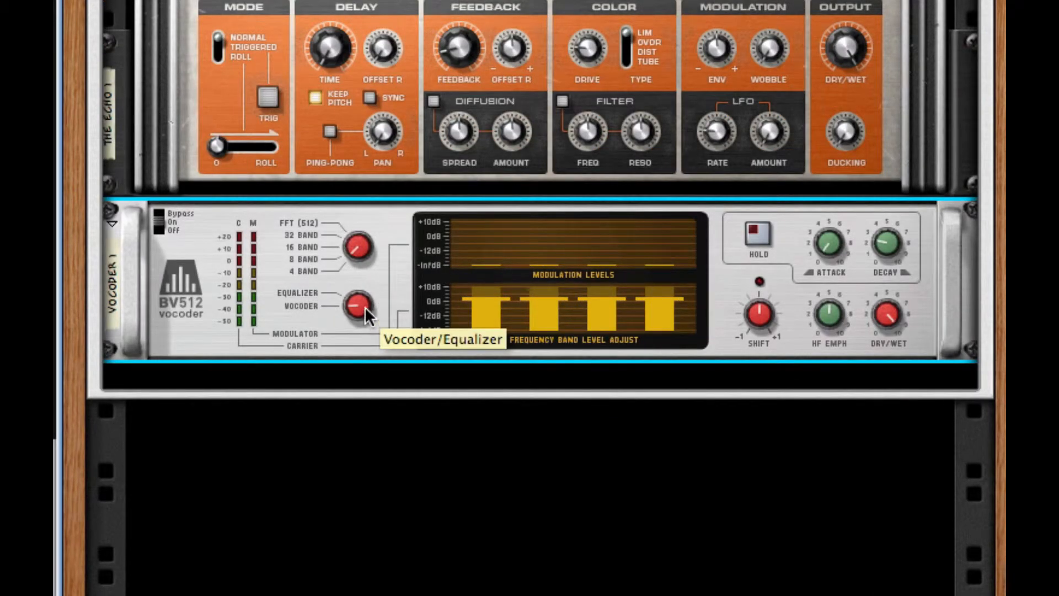
pyautogui.click(365, 306)
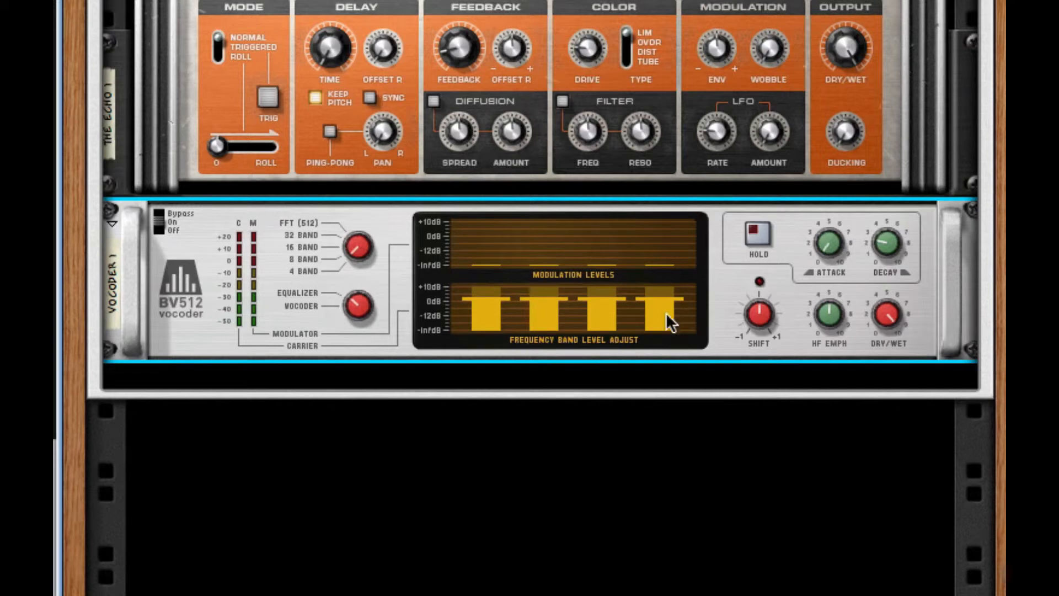
pyautogui.moveTo(750, 311); pyautogui.dragTo(769, 237)
# - Add a Pulveriser after the BV512 vocoder and raise its Squash amount
pyautogui.rightClick(938, 318)
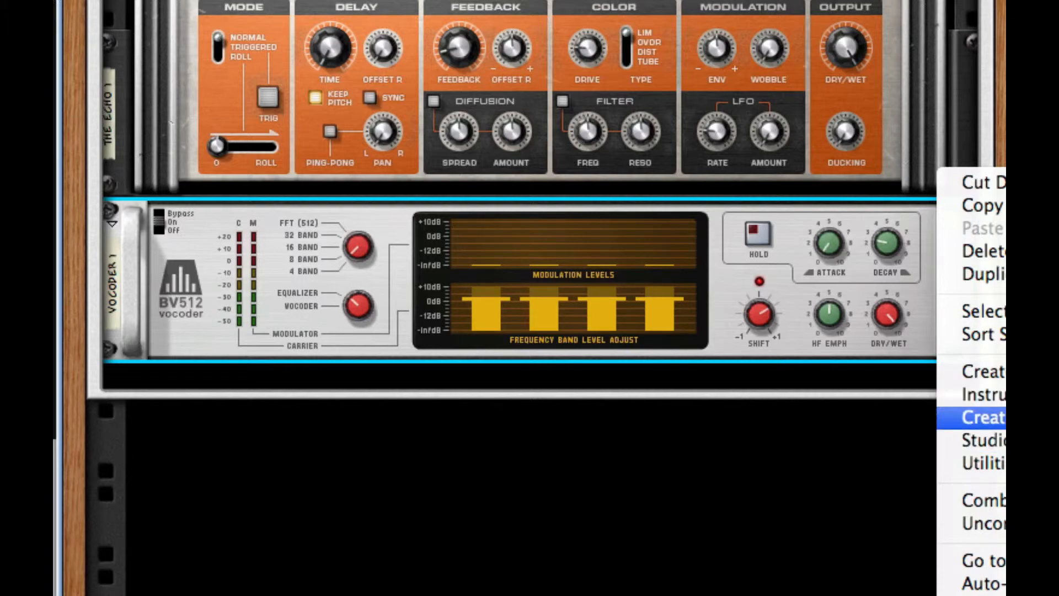
pyautogui.click(1001, 417)
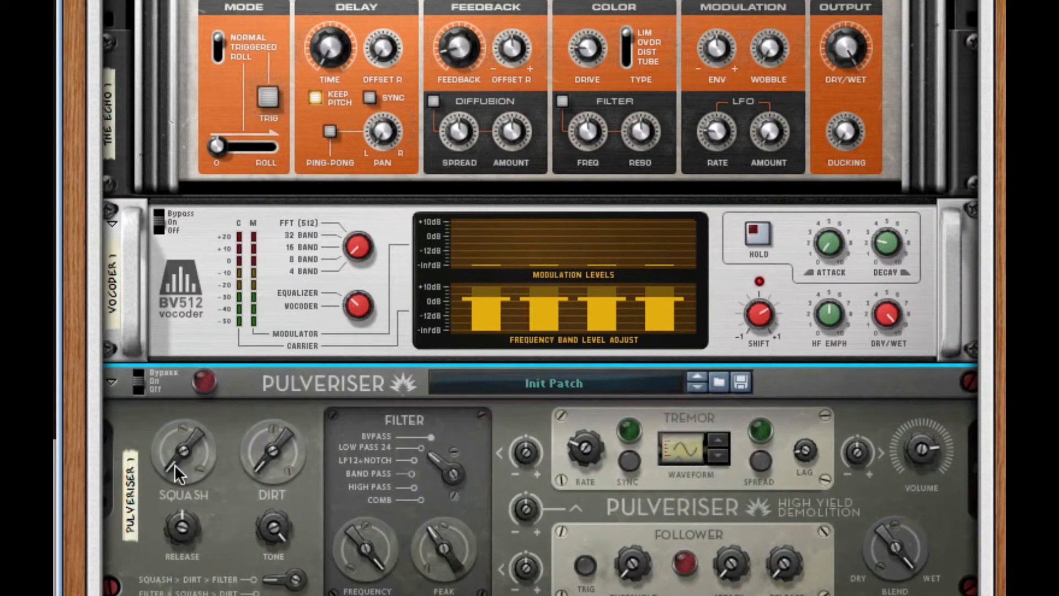
pyautogui.moveTo(188, 401); pyautogui.dragTo(189, 377)
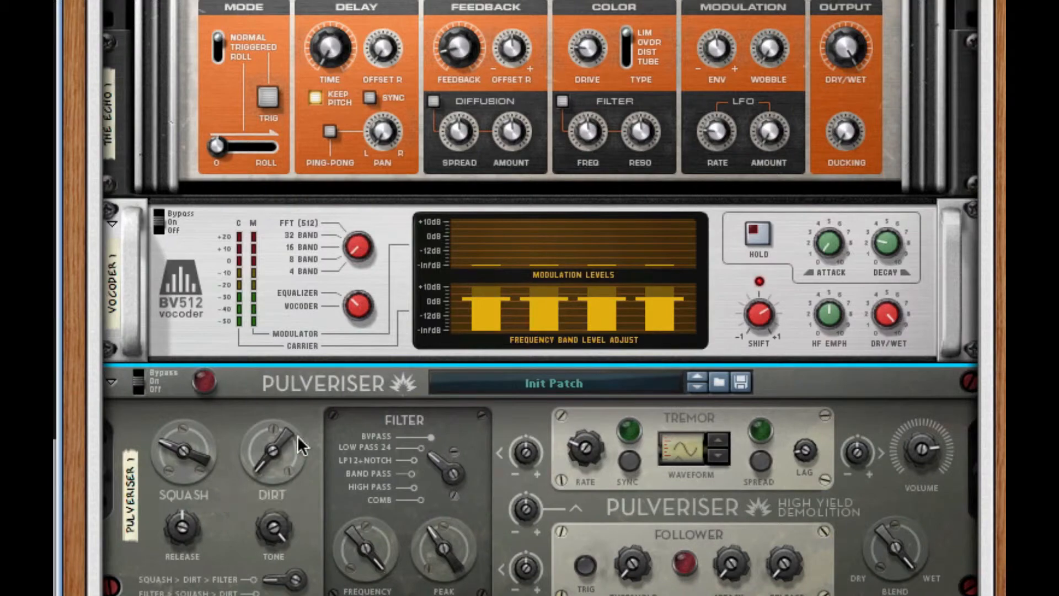
pyautogui.scroll(-5, 655, 377)
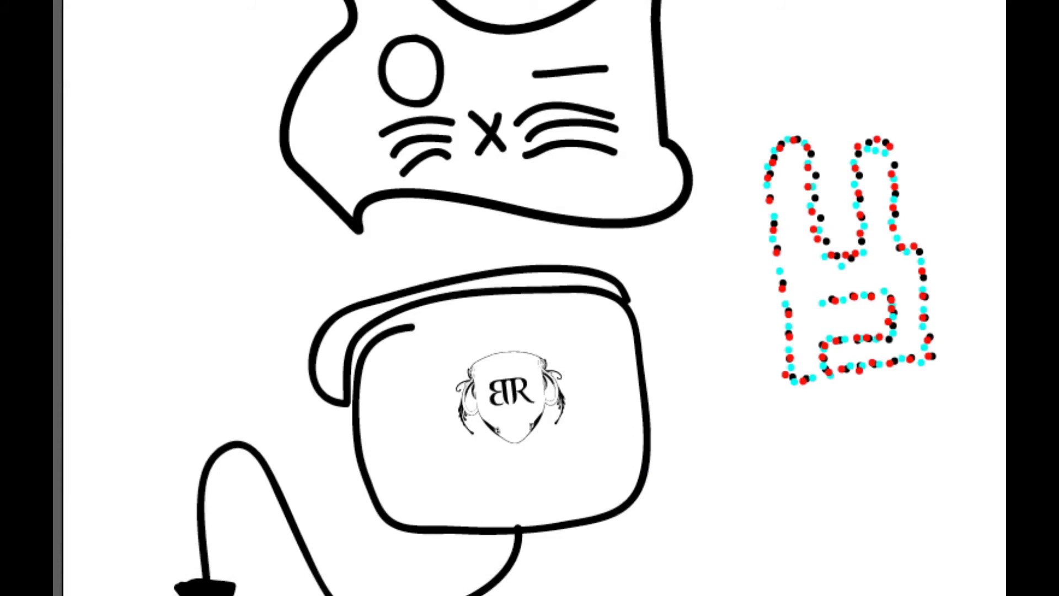
pyautogui.hotkey('ctrl', '-')
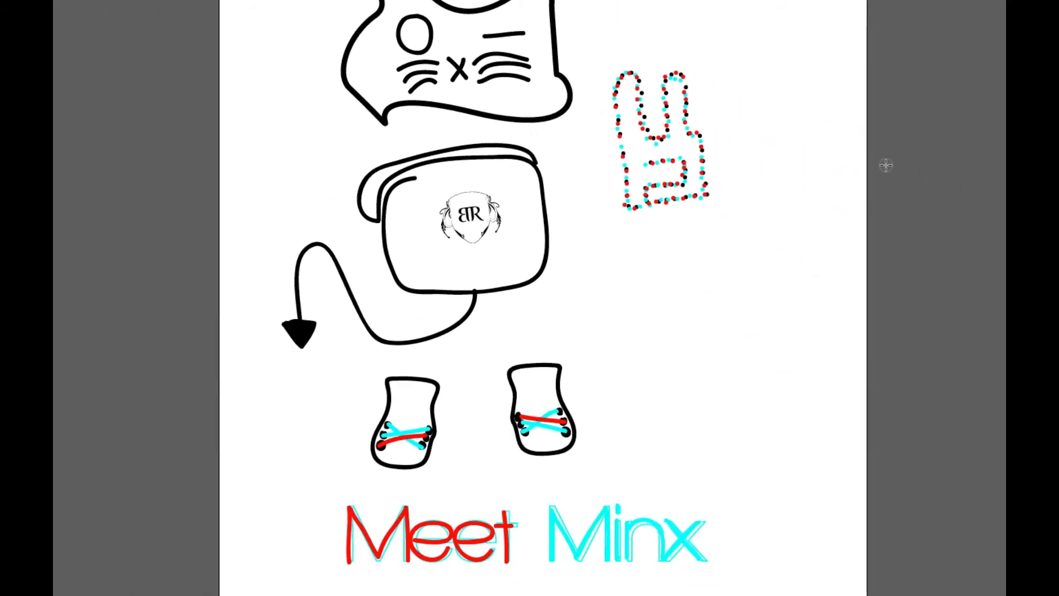